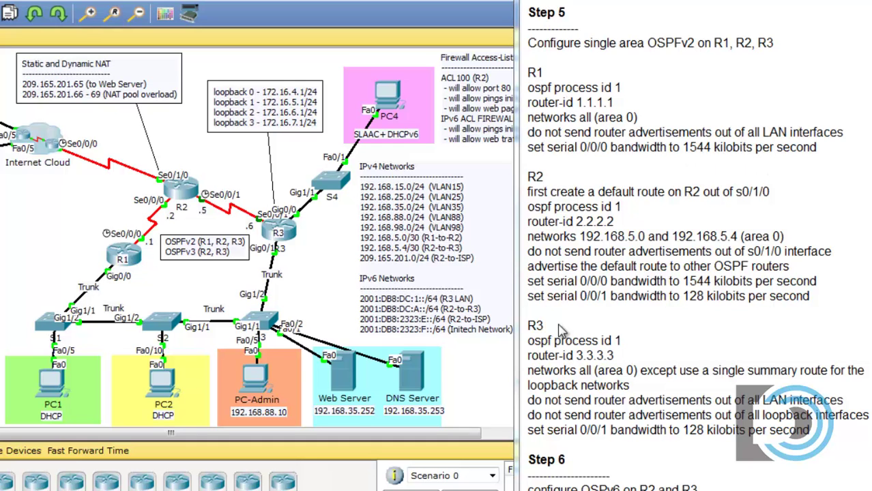
# Step: Open router R1's command line and enter global configuration mode
pyautogui.click(137, 258)
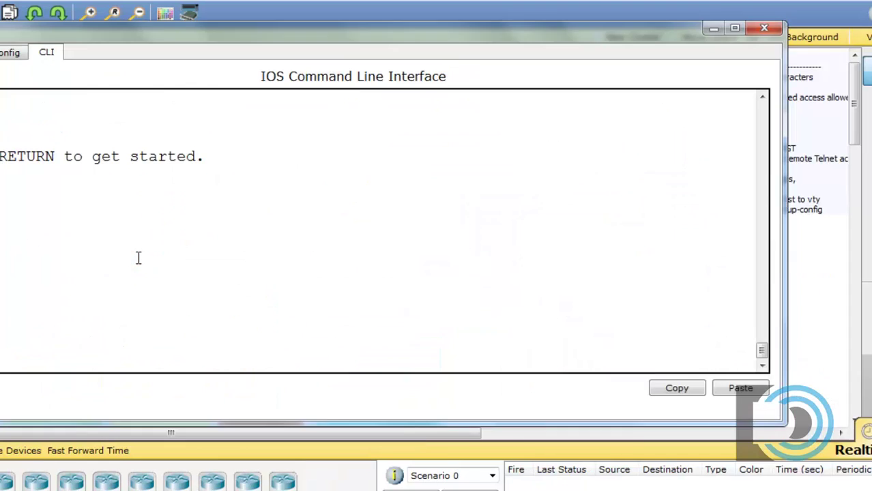
pyautogui.press('Return')
pyautogui.write('en')
pyautogui.press('Return')
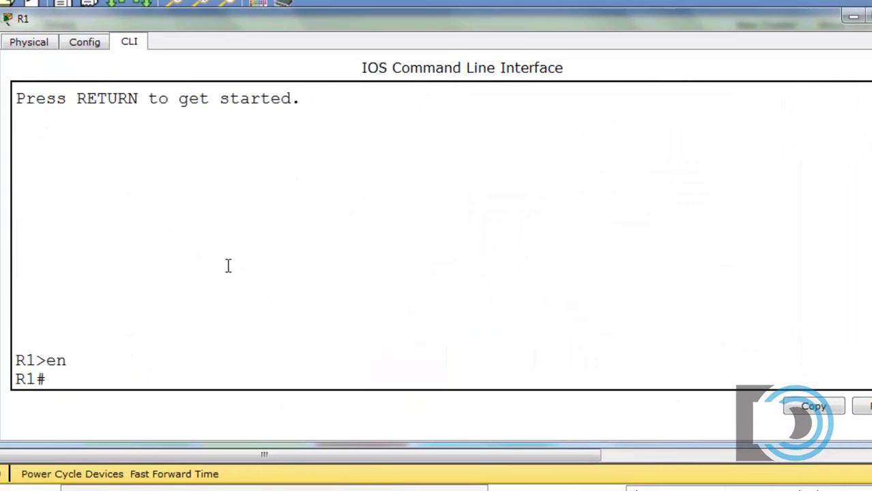
pyautogui.write('conf t')
pyautogui.press('Return')
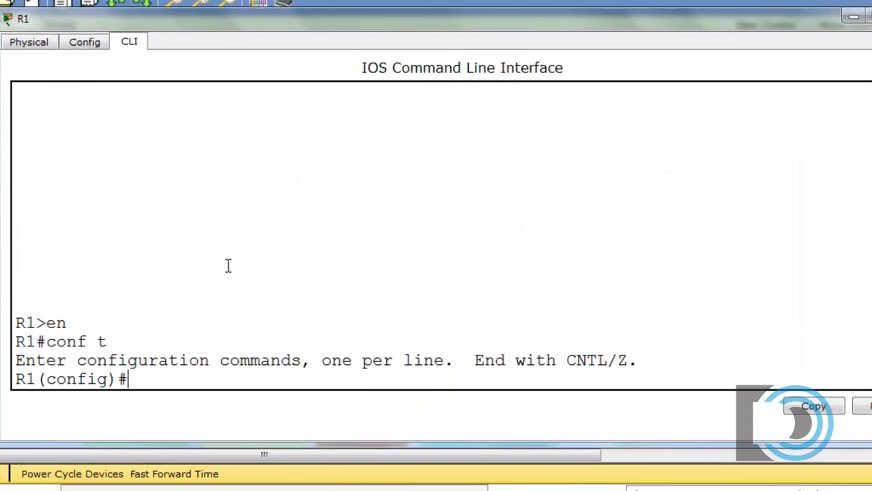
# Step: Start OSPF process 1 on R1 and set its router ID to 1.1.1.1
pyautogui.write('router')
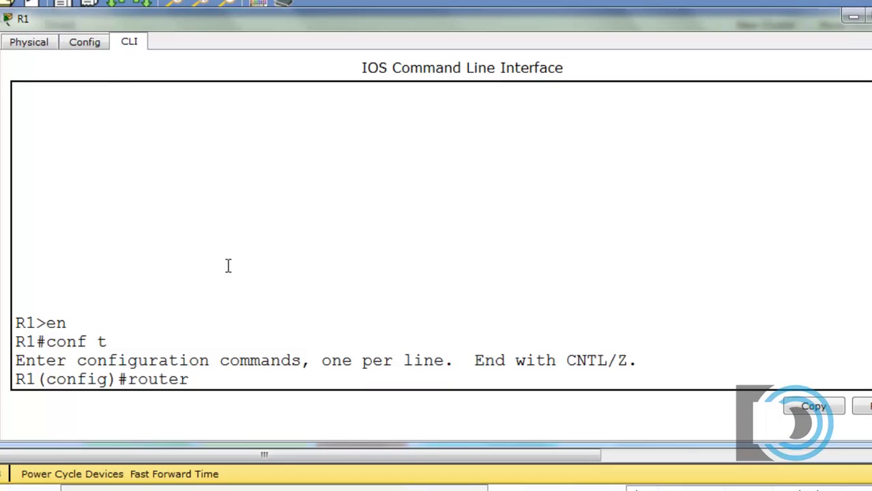
pyautogui.write(' ospf 1')
pyautogui.press('Return')
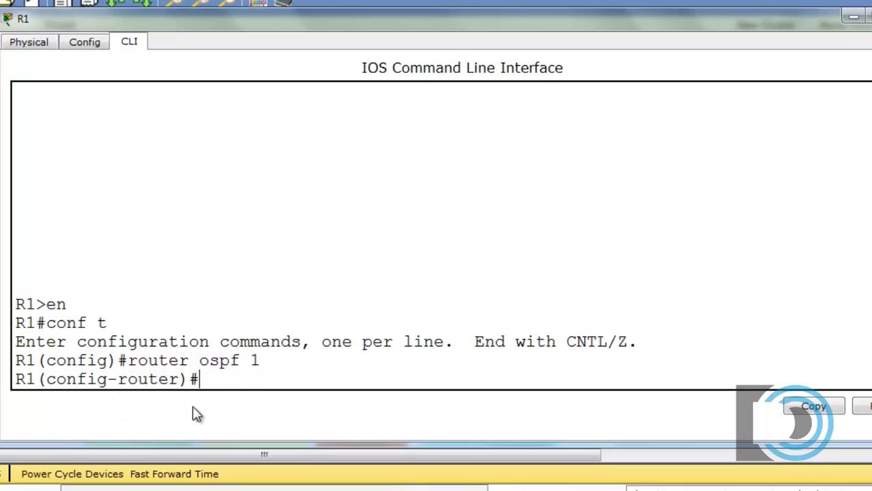
pyautogui.write('router')
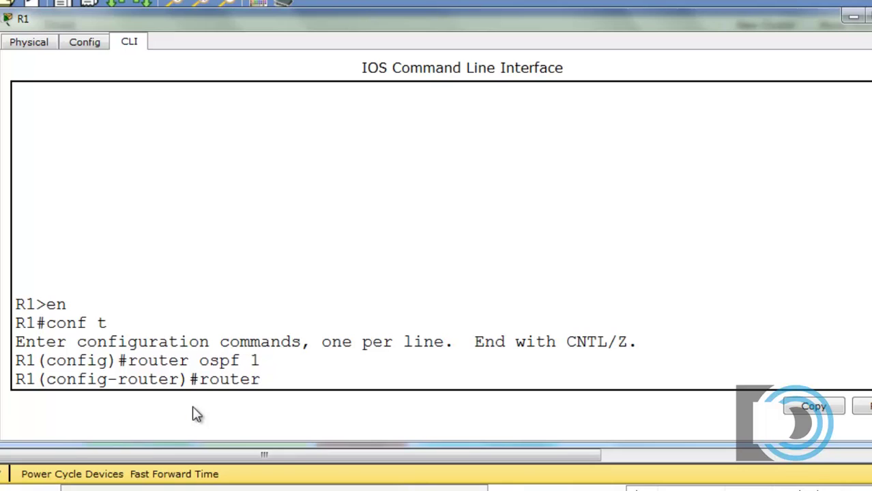
pyautogui.write('-id 1.1.1.1')
pyautogui.press('Return')
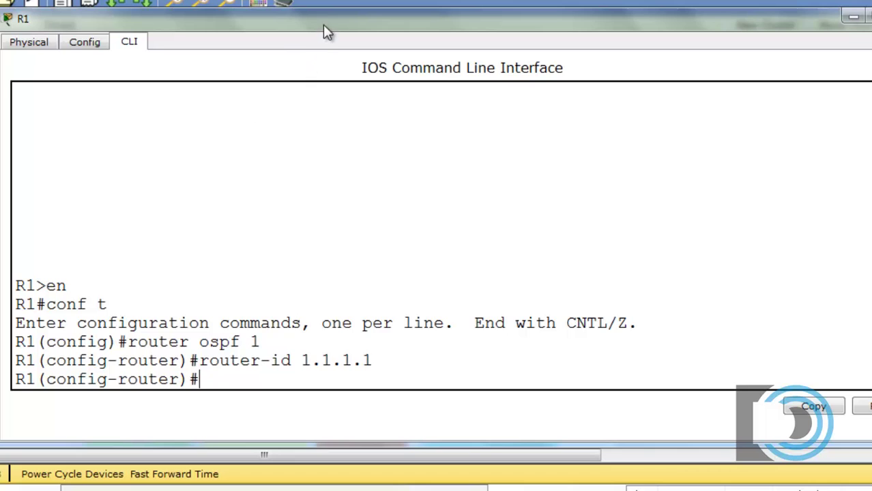
# Step: Check the topology and wildcard syntax, and advertise network 192.168.15.0 with wildcard 0.0.0.255 in area 0 on R1
pyautogui.moveTo(326, 33); pyautogui.dragTo(232, 348)
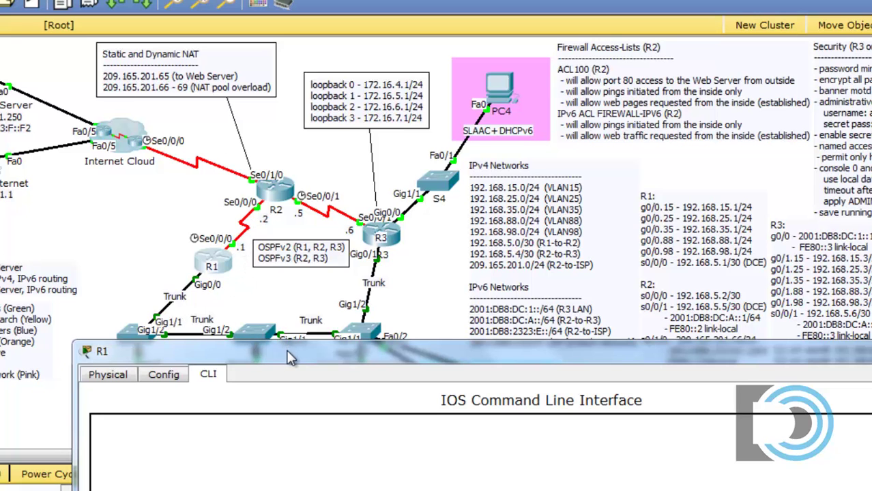
pyautogui.moveTo(286, 356); pyautogui.dragTo(266, 4)
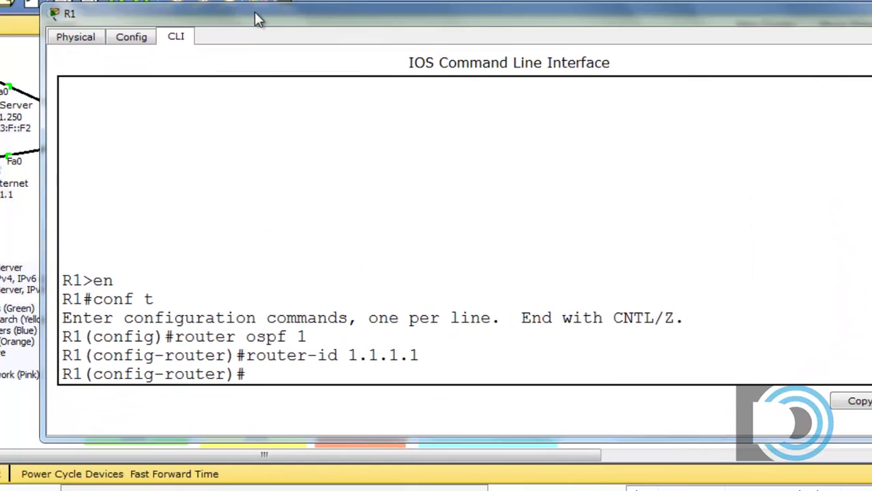
pyautogui.write('networ')
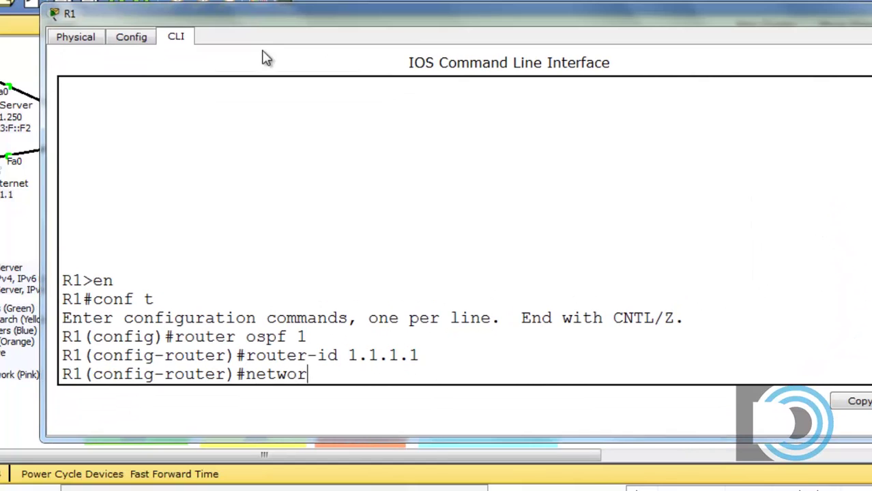
pyautogui.write('k 192.168.1')
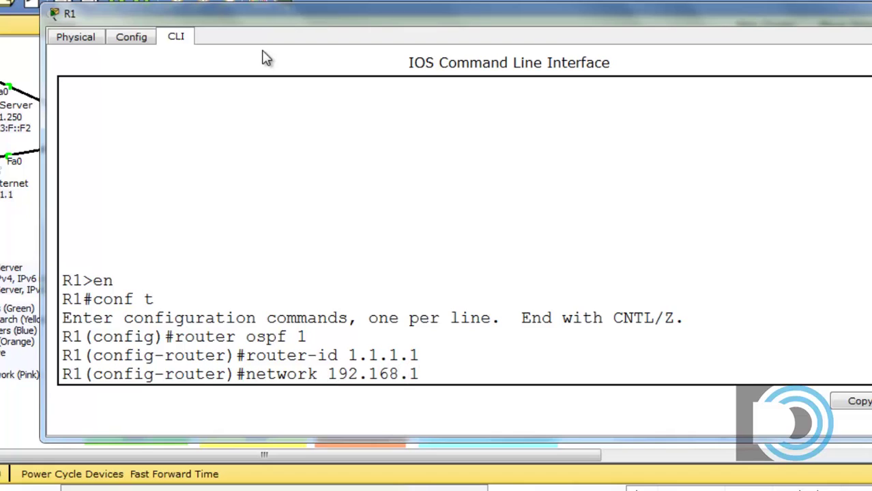
pyautogui.write('5.0 ?')
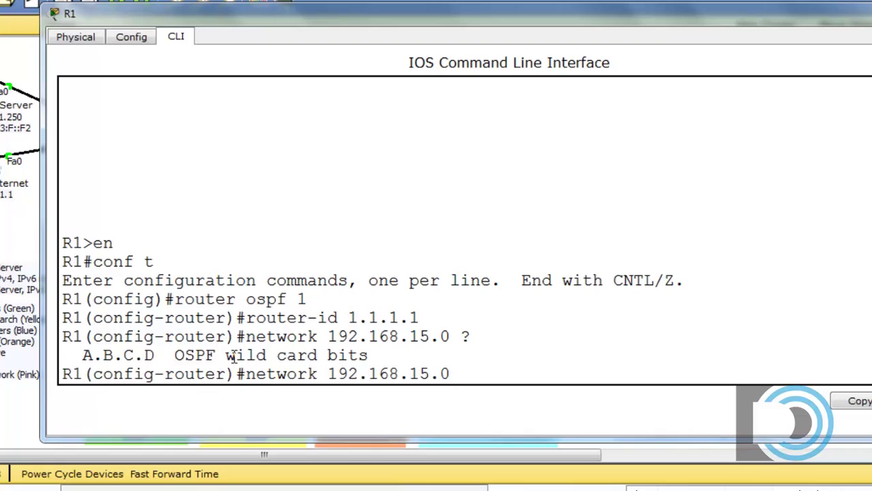
pyautogui.moveTo(226, 355); pyautogui.dragTo(405, 350)
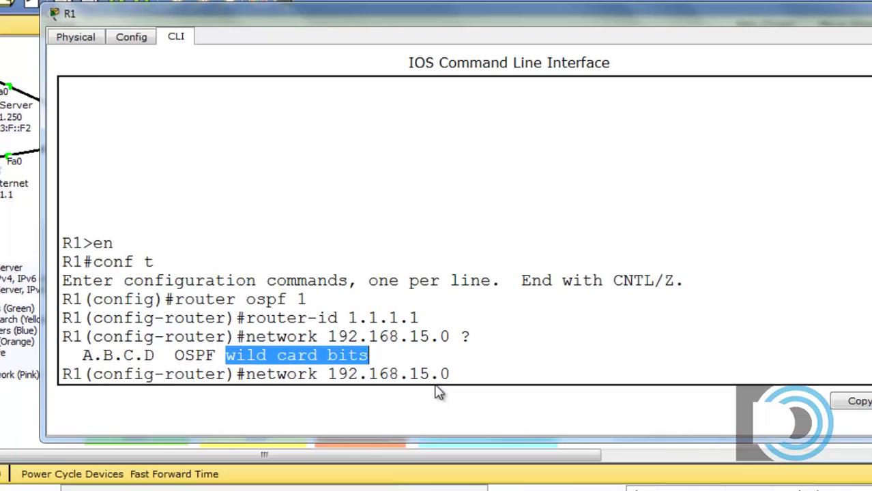
pyautogui.click(460, 395)
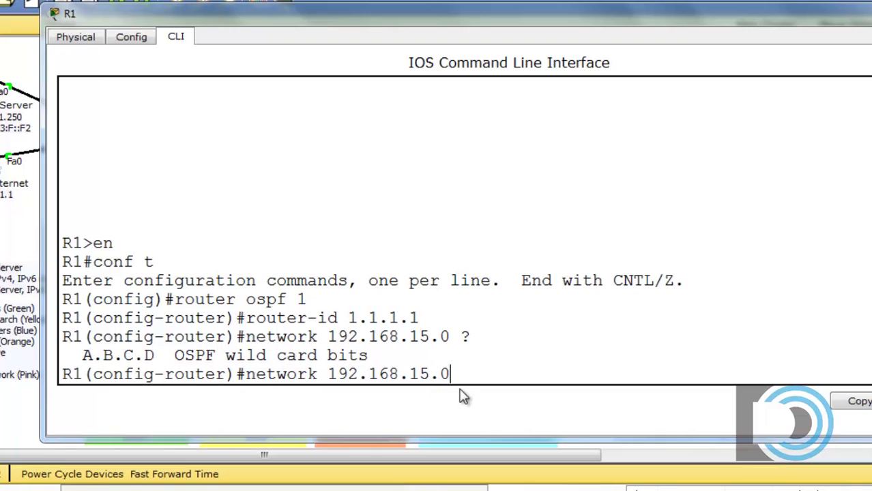
pyautogui.write('0.0.0')
pyautogui.write('.255')
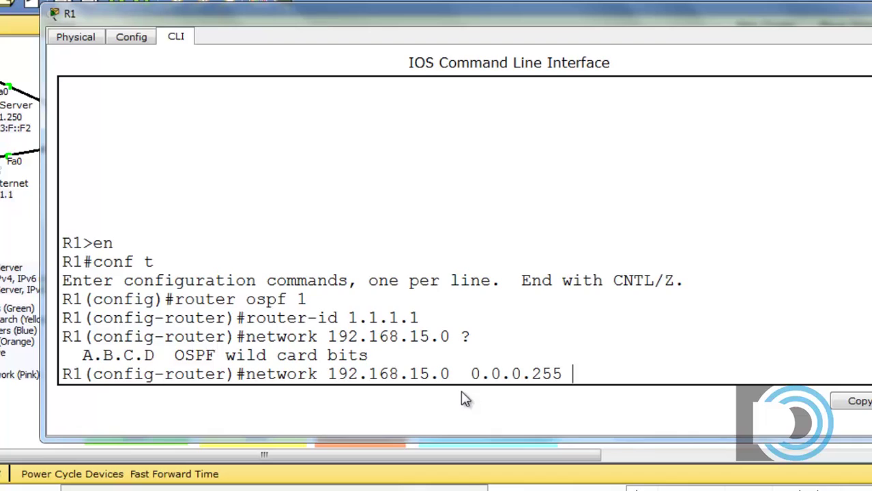
pyautogui.write('area 0')
pyautogui.press('Return')
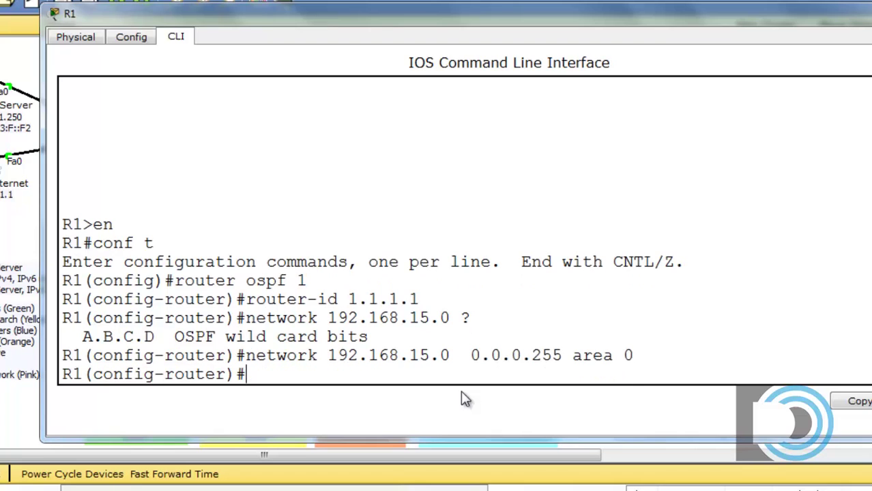
# Step: Advertise network 192.168.25.0 with wildcard 0.0.0.255 in area 0 by adapting the previous network statement
pyautogui.press('Up')
pyautogui.press('Left')
pyautogui.press('Left')
pyautogui.press('Left')
pyautogui.press('Left')
pyautogui.press('Left')
pyautogui.press('Left')
pyautogui.press('Left')
pyautogui.press('Left')
pyautogui.press('Left')
pyautogui.press('Left')
pyautogui.press('Left')
pyautogui.press('Left')
pyautogui.press('Left')
pyautogui.press('Left')
pyautogui.press('Left')
pyautogui.press('Left')
pyautogui.press('Left')
pyautogui.press('Left')
pyautogui.press('Left')
pyautogui.press('Left')
pyautogui.press('Left')
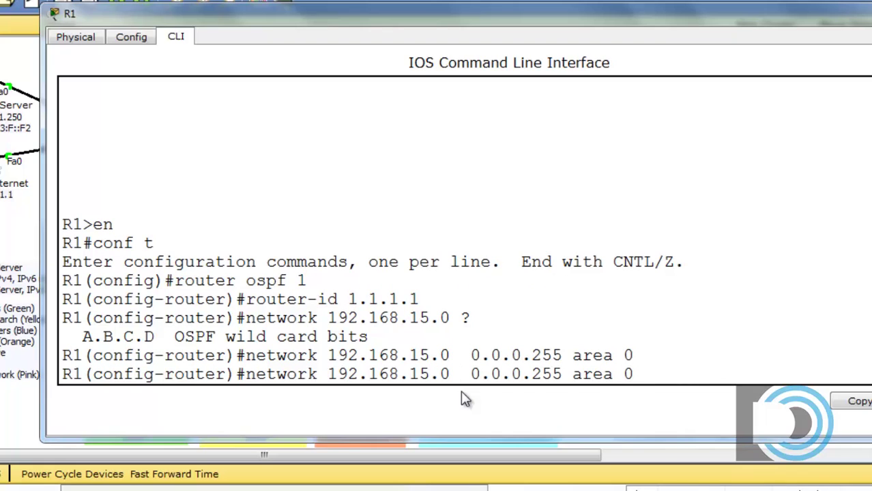
pyautogui.press('BackSpace')
pyautogui.write('2')
pyautogui.press('Return')
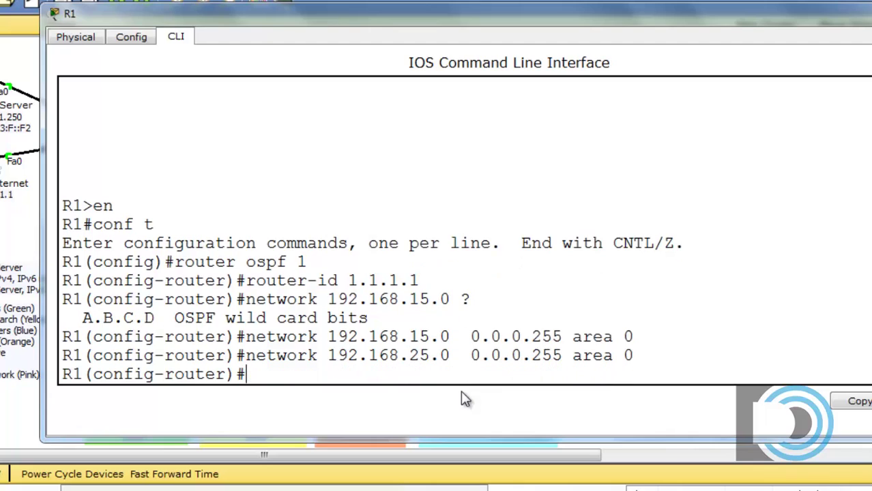
# Step: Add an OSPF network statement for 192.168.35.0 with wildcard 0.0.0.255 in area 0, reusing the last command
pyautogui.press('Up')
pyautogui.press('Left')
pyautogui.press('Left')
pyautogui.press('Left')
pyautogui.press('Left')
pyautogui.press('Left')
pyautogui.press('Left')
pyautogui.press('Left')
pyautogui.press('Left')
pyautogui.press('Left')
pyautogui.press('Left')
pyautogui.press('Left')
pyautogui.press('Left')
pyautogui.press('Left')
pyautogui.press('Left')
pyautogui.press('Left')
pyautogui.press('Left')
pyautogui.press('Left')
pyautogui.press('Left')
pyautogui.press('Left')
pyautogui.press('Left')
pyautogui.press('Left')
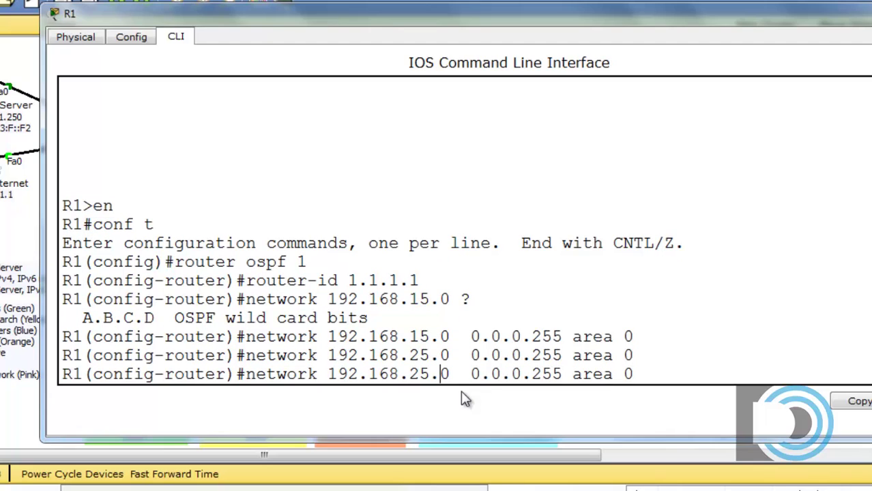
pyautogui.press('BackSpace')
pyautogui.write('3')
pyautogui.press('Return')
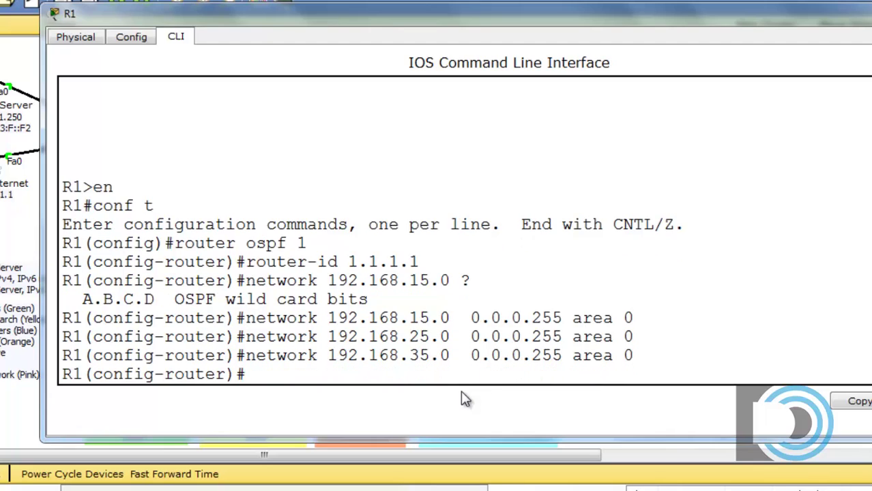
# Step: Add the 192.168.88.0 network with wildcard 0.0.0.255 to OSPF area 0, based on the recalled statement
pyautogui.press('Up')
pyautogui.press('Left')
pyautogui.press('Left')
pyautogui.press('Left')
pyautogui.press('Left')
pyautogui.press('Left')
pyautogui.press('Left')
pyautogui.press('Left')
pyautogui.press('Left')
pyautogui.press('Left')
pyautogui.press('Left')
pyautogui.press('Left')
pyautogui.press('Left')
pyautogui.press('Left')
pyautogui.press('Left')
pyautogui.press('Left')
pyautogui.press('Left')
pyautogui.press('Left')
pyautogui.press('Left')
pyautogui.press('Left')
pyautogui.press('Left')
pyautogui.press('Left')
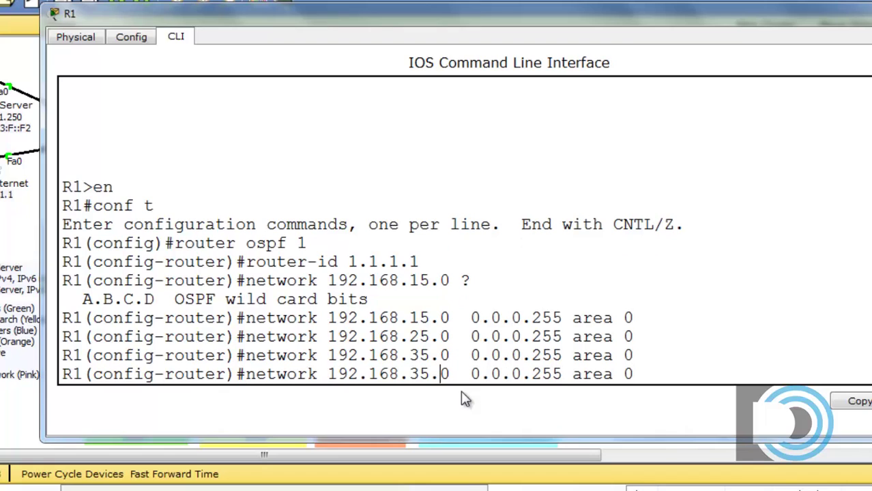
pyautogui.press('Right')
pyautogui.press('BackSpace')
pyautogui.press('BackSpace')
pyautogui.write('88')
pyautogui.press('Return')
# Step: Add the 192.168.98.0 network with wildcard 0.0.0.255 to OSPF area 0, based on the recalled statement
pyautogui.press('Up')
pyautogui.press('Left')
pyautogui.press('Left')
pyautogui.press('Left')
pyautogui.press('Left')
pyautogui.press('Left')
pyautogui.press('Left')
pyautogui.press('Left')
pyautogui.press('Left')
pyautogui.press('Left')
pyautogui.press('Left')
pyautogui.press('Left')
pyautogui.press('Left')
pyautogui.press('Left')
pyautogui.press('Left')
pyautogui.press('Left')
pyautogui.press('Left')
pyautogui.press('Left')
pyautogui.press('Left')
pyautogui.press('Left')
pyautogui.press('Left')
pyautogui.press('Left')
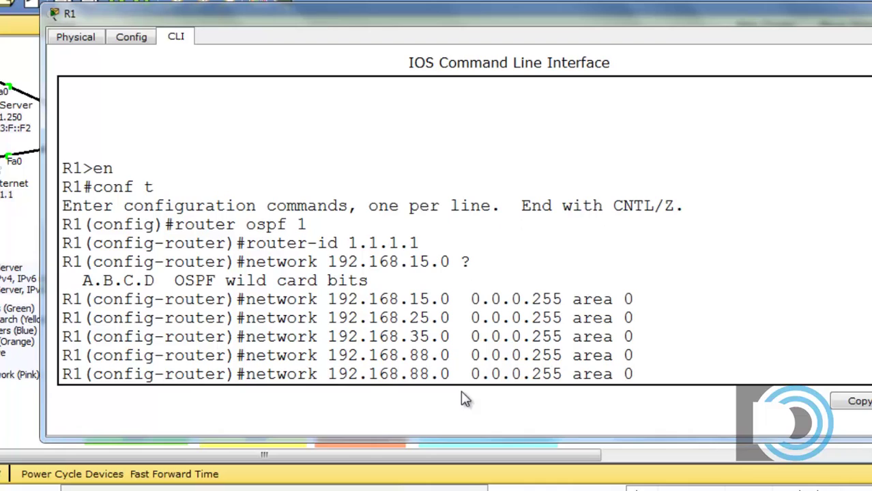
pyautogui.press('BackSpace')
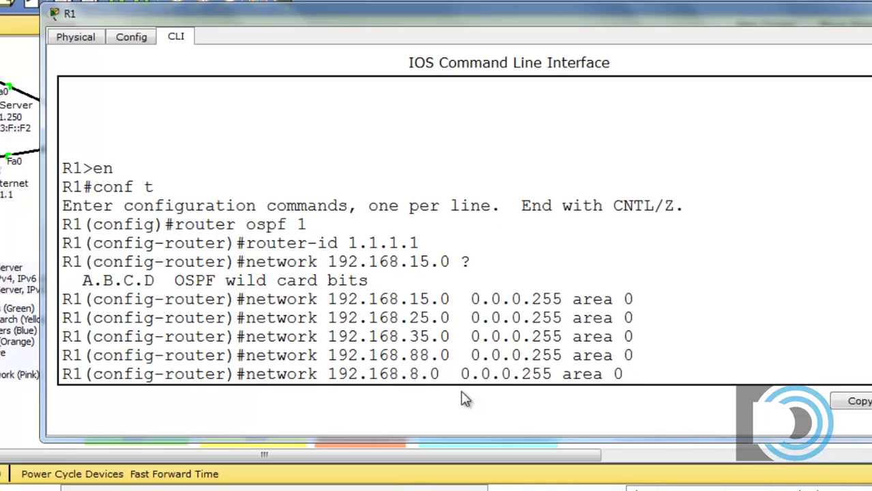
pyautogui.write('9')
pyautogui.press('Return')
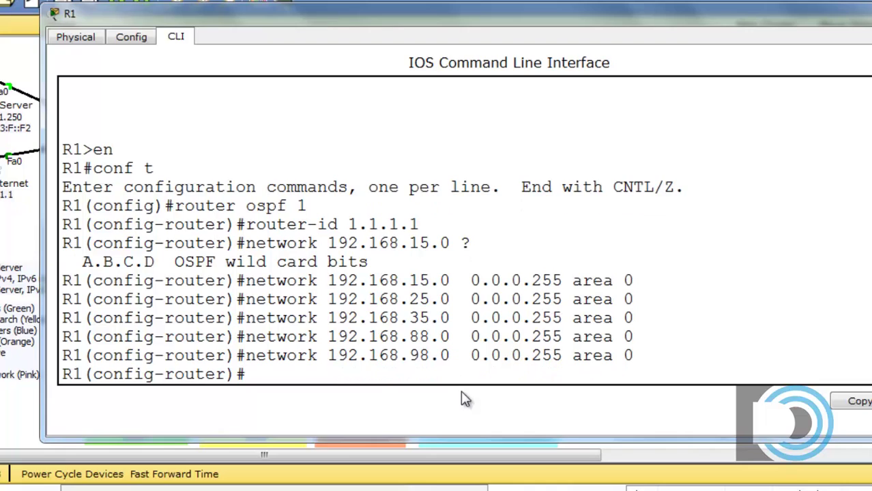
# Step: Add the 192.168.5.0 network with wildcard 0.0.0.3 to OSPF area 0, adapting the recalled network statement
pyautogui.press('Up')
pyautogui.press('Left')
pyautogui.press('Left')
pyautogui.press('Left')
pyautogui.press('Left')
pyautogui.press('Left')
pyautogui.press('Left')
pyautogui.press('Left')
pyautogui.press('Left')
pyautogui.press('Left')
pyautogui.press('Left')
pyautogui.press('Left')
pyautogui.press('Left')
pyautogui.press('Left')
pyautogui.press('Left')
pyautogui.press('Left')
pyautogui.press('Left')
pyautogui.press('Left')
pyautogui.press('Left')
pyautogui.press('Left')
pyautogui.press('Left')
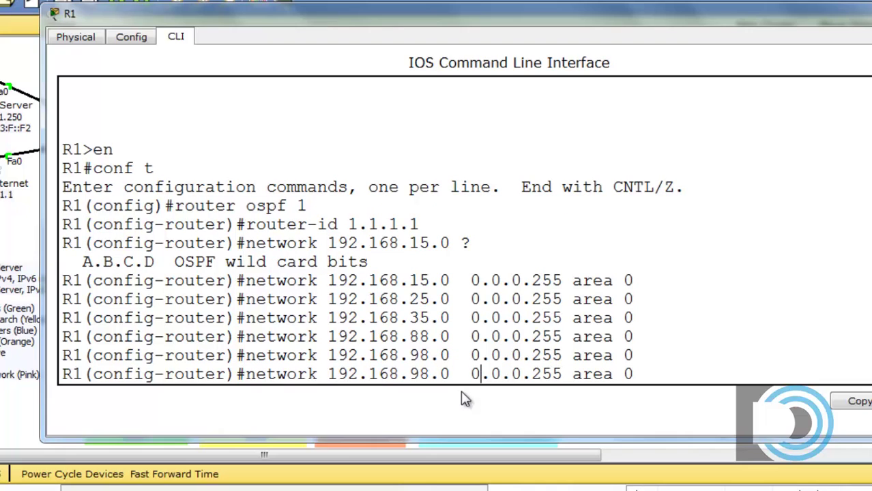
pyautogui.press('BackSpace')
pyautogui.press('BackSpace')
pyautogui.write('5')
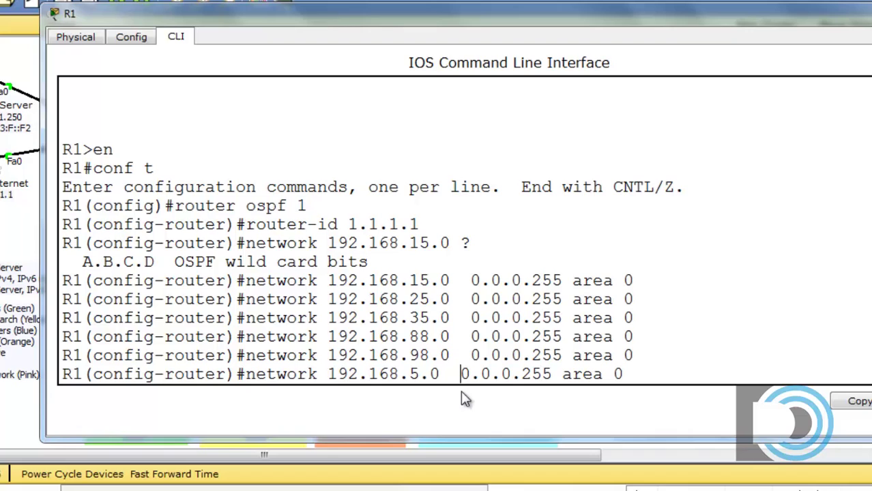
pyautogui.press('Right')
pyautogui.press('Right')
pyautogui.press('Right')
pyautogui.press('Right')
pyautogui.press('Right')
pyautogui.press('Right')
pyautogui.press('Right')
pyautogui.press('Right')
pyautogui.press('Right')
pyautogui.press('BackSpace')
pyautogui.press('BackSpace')
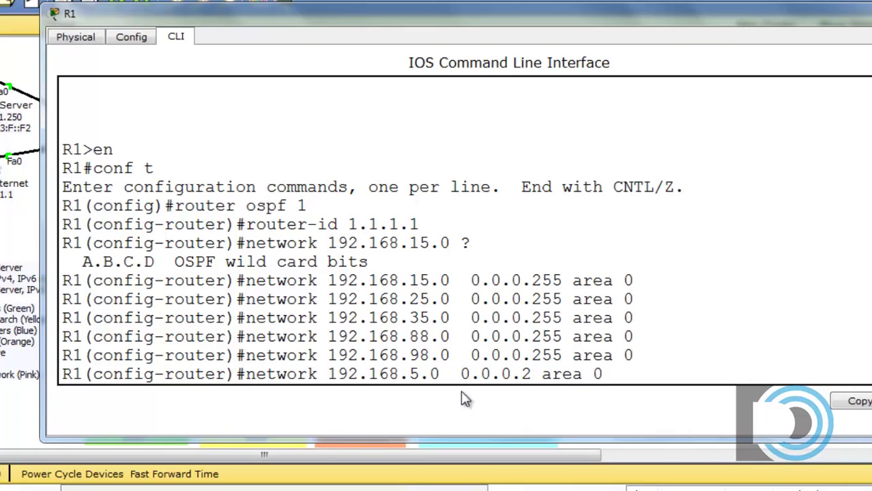
pyautogui.press('BackSpace')
pyautogui.write('3')
pyautogui.press('Return')
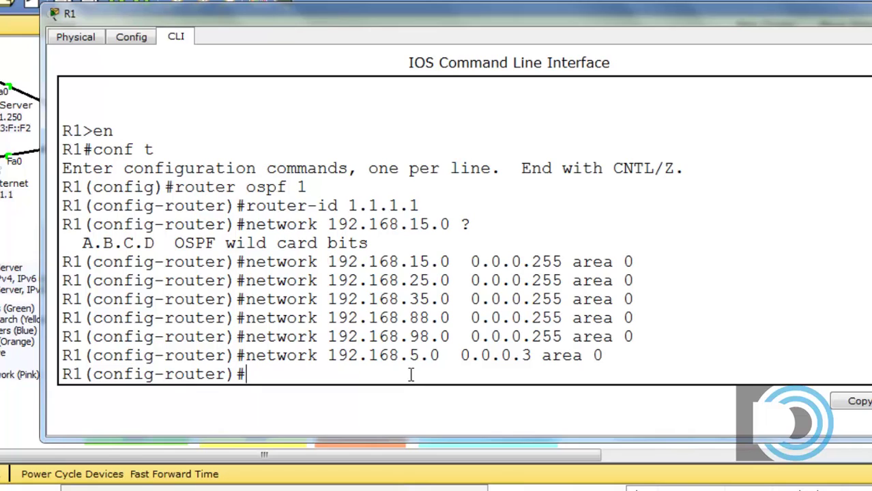
# Step: Make subinterface g0/0.15 a passive interface in R1's OSPF process
pyautogui.write('pass')
pyautogui.press('Tab')
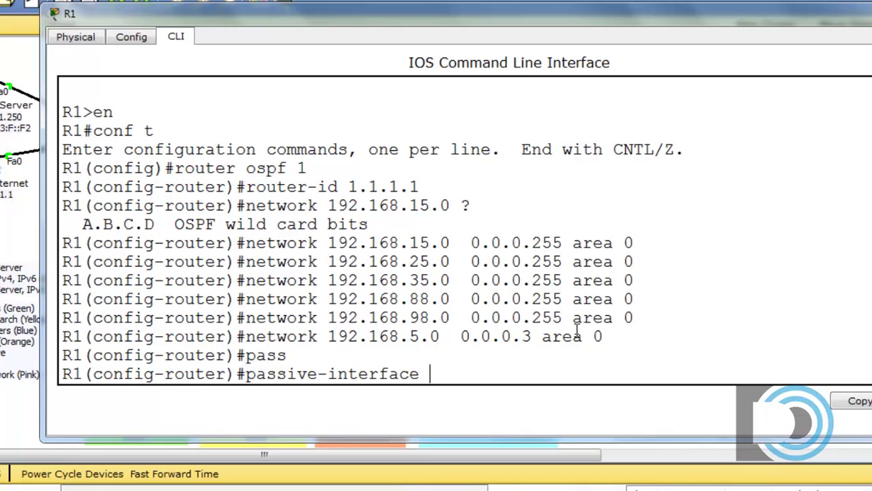
pyautogui.write('g0/0.15')
pyautogui.press('Return')
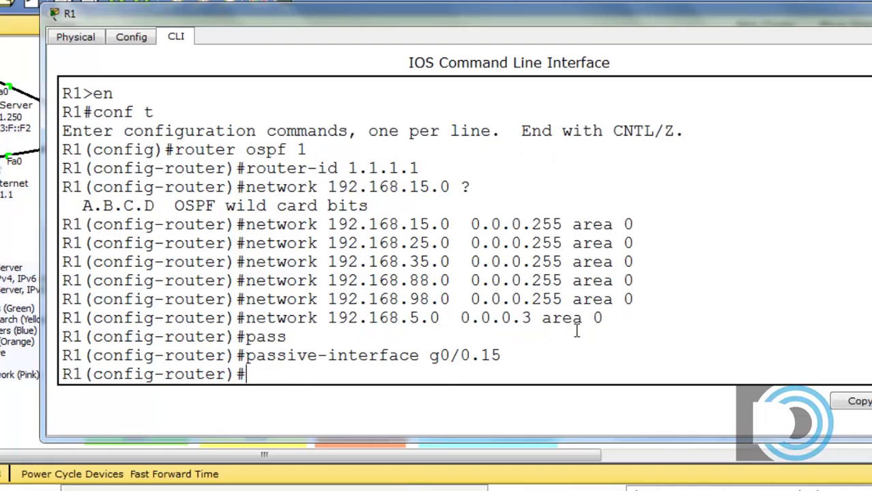
# Step: Make subinterfaces g0/0.25 and g0/0.35 passive in R1's OSPF process, reusing the previous passive-interface command
pyautogui.press('Up')
pyautogui.press('Left')
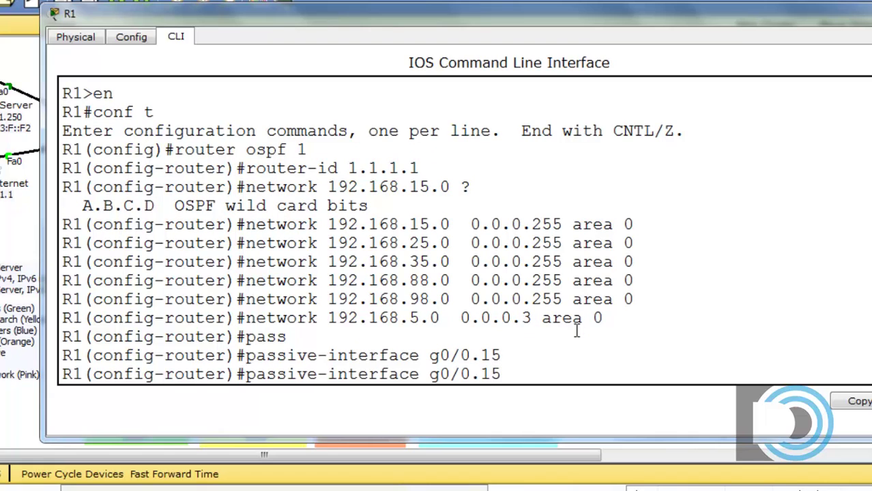
pyautogui.press('BackSpace')
pyautogui.write('2')
pyautogui.press('Return')
pyautogui.press('Up')
pyautogui.press('Left')
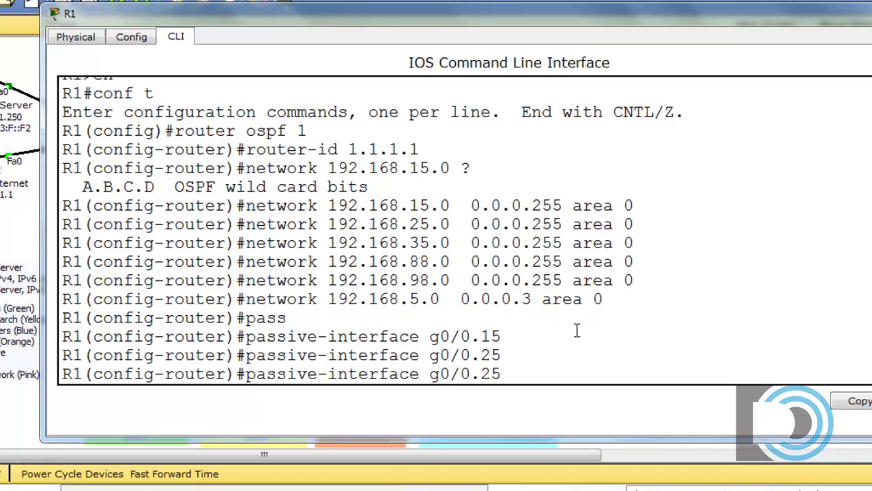
pyautogui.press('BackSpace')
pyautogui.write('3')
pyautogui.press('Return')
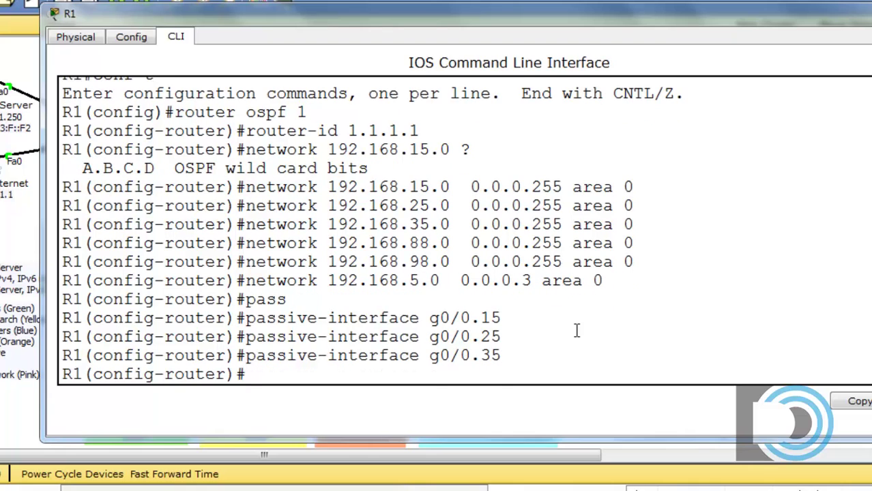
# Step: Make subinterfaces g0/0.88 and g0/0.98 passive in R1's OSPF process, reusing the previous passive-interface command
pyautogui.press('Up')
pyautogui.press('BackSpace')
pyautogui.press('BackSpace')
pyautogui.write('88')
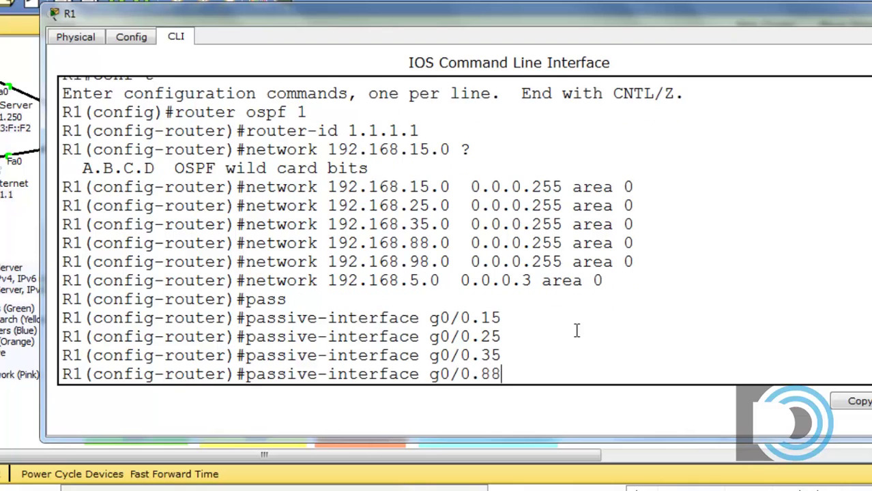
pyautogui.press('Return')
pyautogui.press('Up')
pyautogui.press('BackSpace')
pyautogui.press('BackSpace')
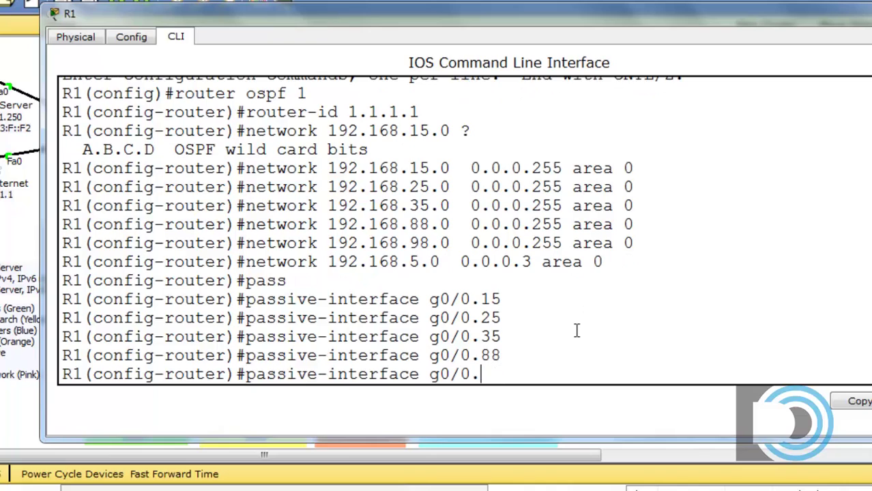
pyautogui.write('98')
pyautogui.press('Return')
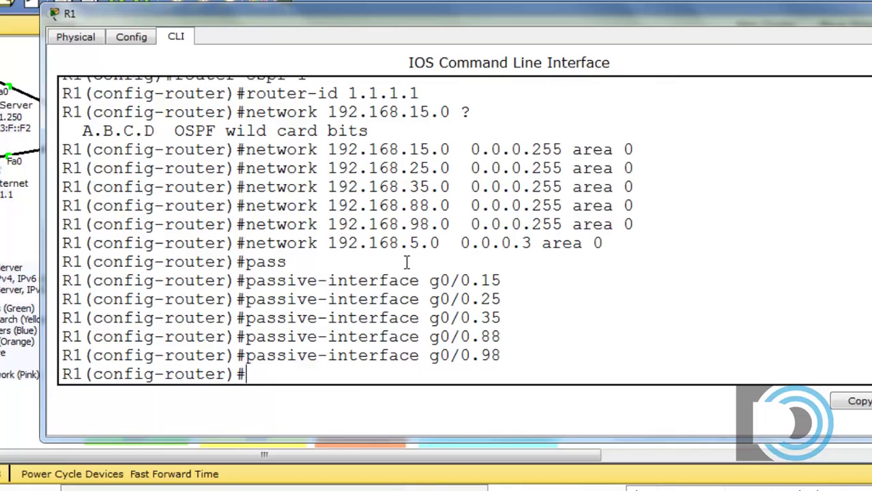
# Step: Leave OSPF configuration and set the bandwidth of R1's s0/0/0 interface to 1544 kilobits, checking the command's accepted values first
pyautogui.write('exit')
pyautogui.press('Return')
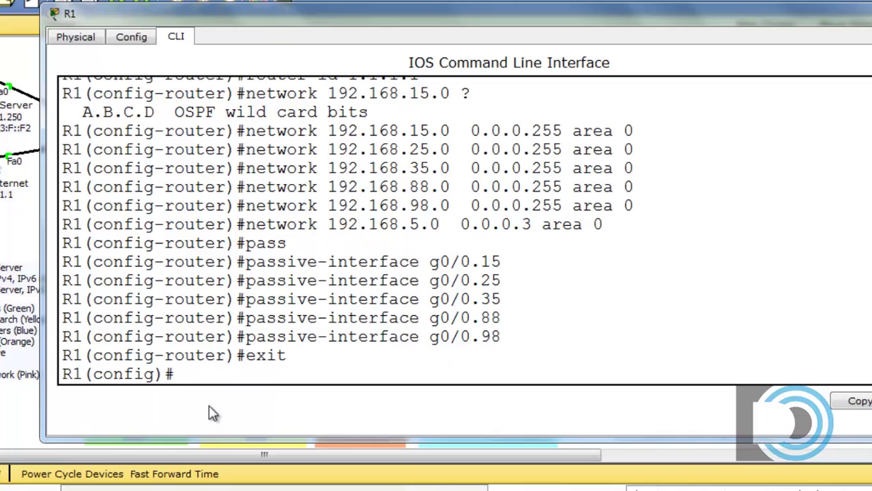
pyautogui.write('int s0/0/0')
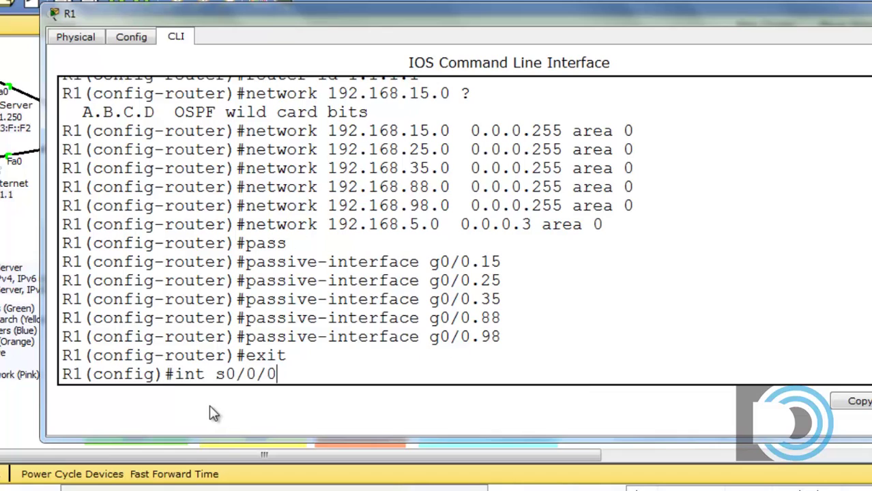
pyautogui.press('Return')
pyautogui.write('ba')
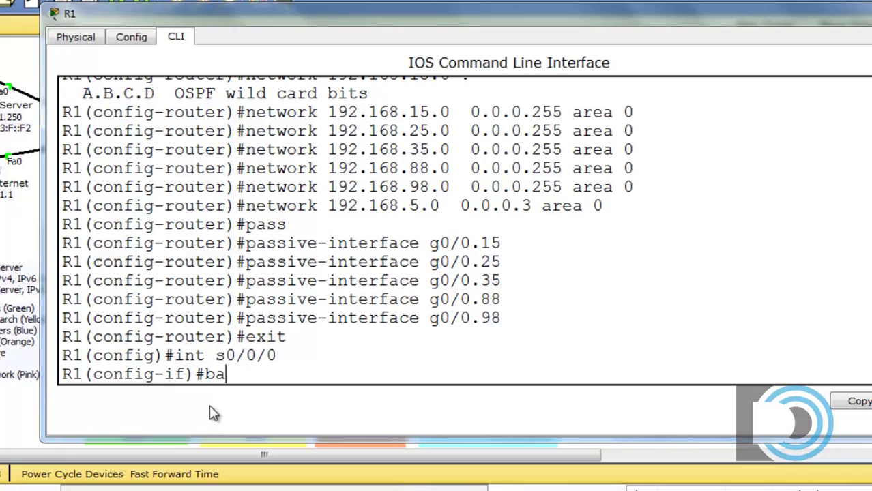
pyautogui.write('ndwidth')
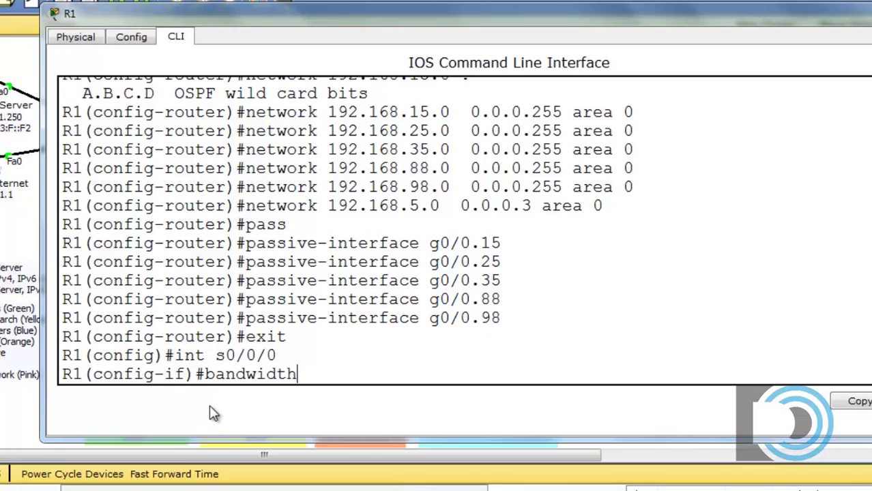
pyautogui.write(' ?')
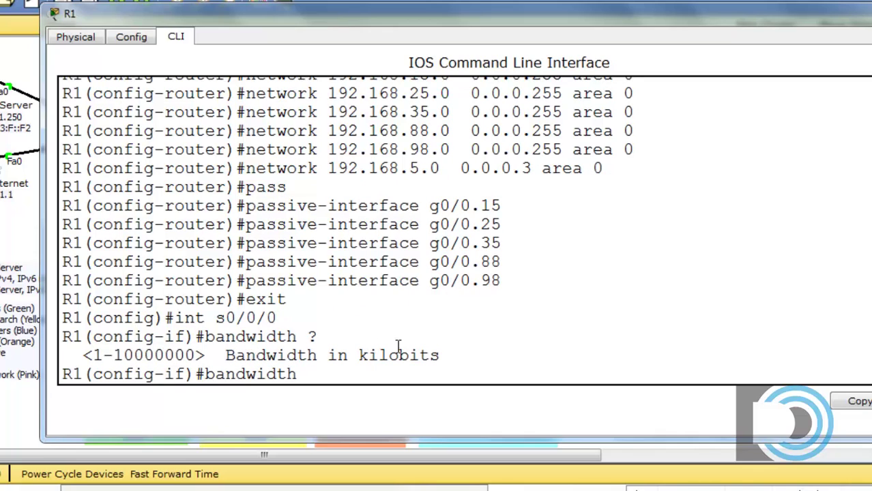
pyautogui.write('1544')
pyautogui.press('Return')
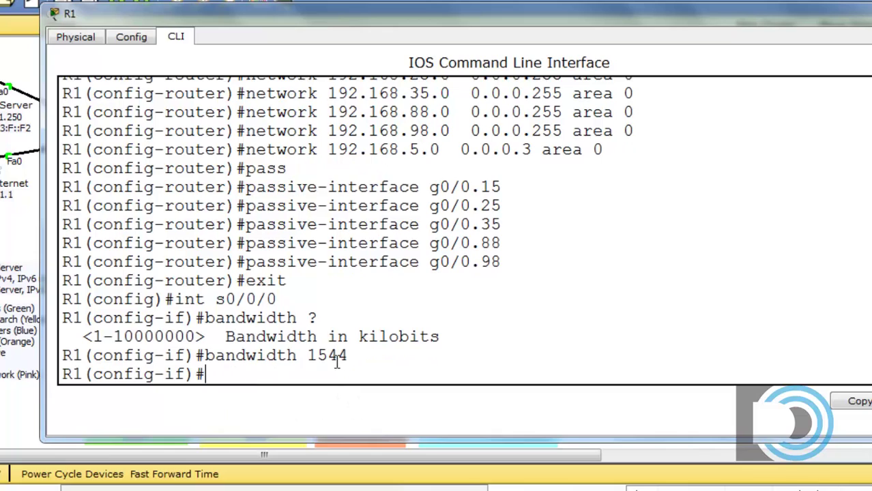
pyautogui.moveTo(345, 356); pyautogui.dragTo(204, 356)
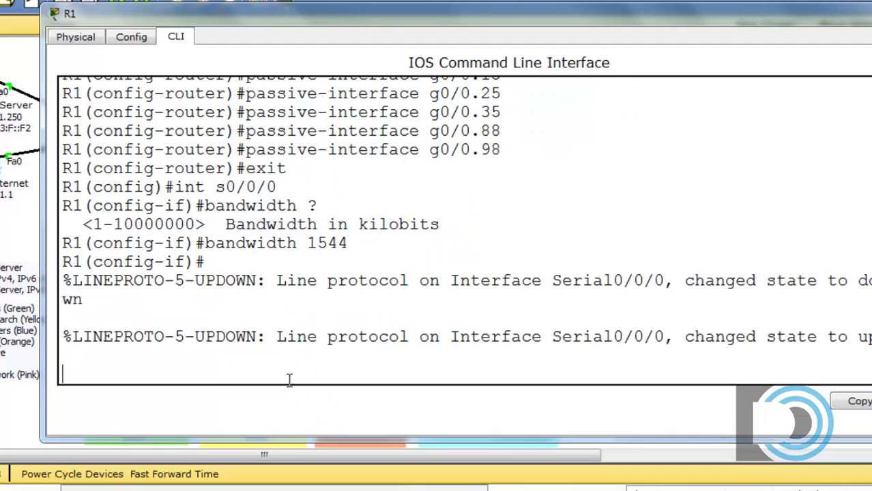
pyautogui.press('Return')
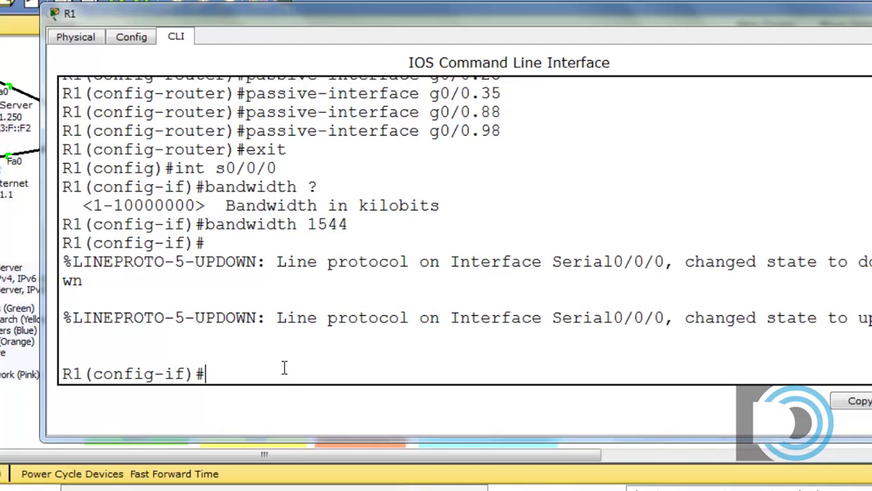
# Step: Return R1 to privileged mode, save the running configuration as startup-config, and close R1's window
pyautogui.hotkey('ctrl', 'z')
pyautogui.press('Return')
pyautogui.write('cop')
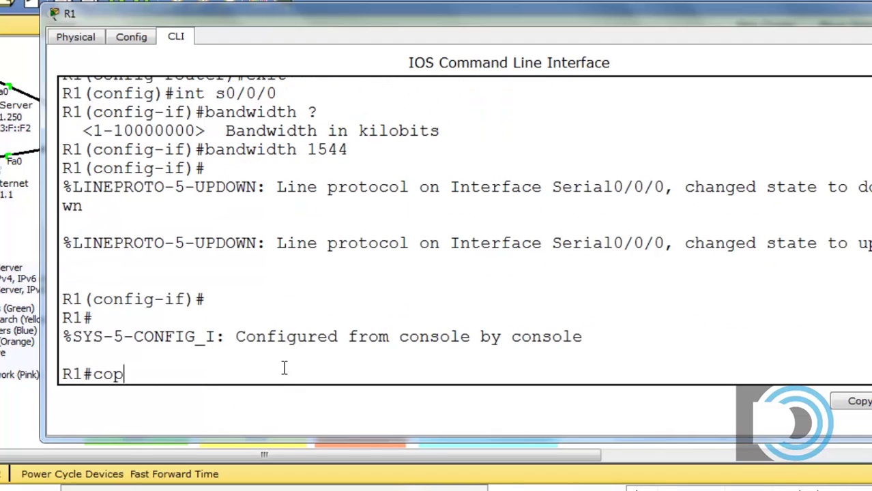
pyautogui.write('y run start')
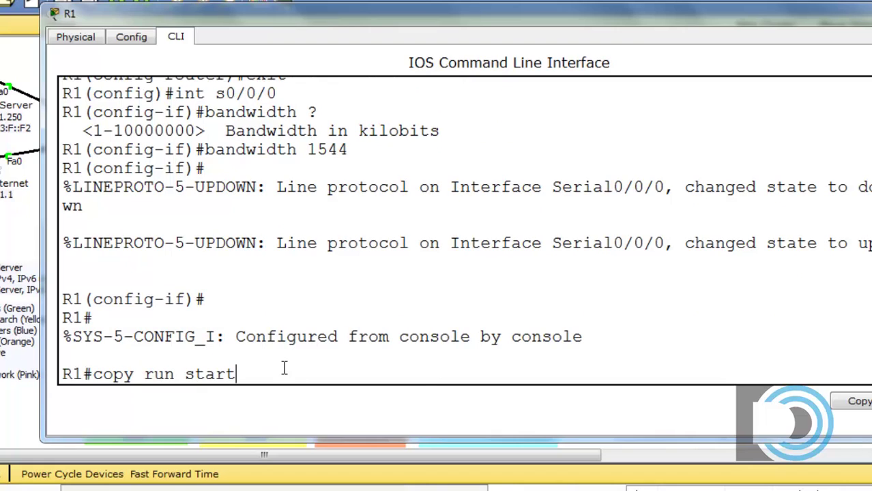
pyautogui.press('Return')
pyautogui.press('Return')
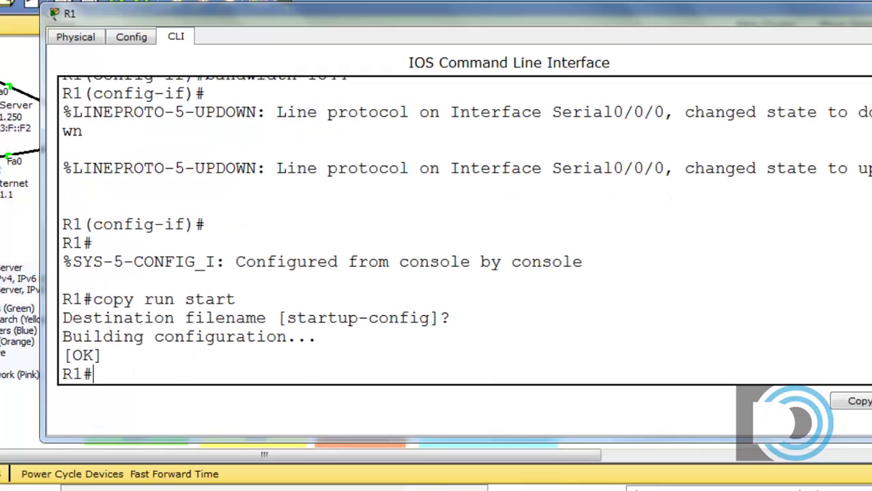
pyautogui.hotkey('alt', 'F4')
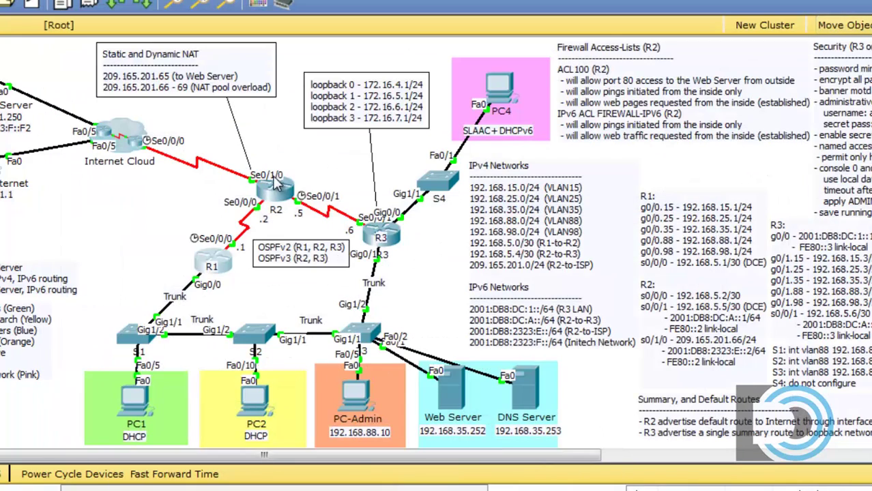
# Step: Open router R2's command line and enter global configuration mode
pyautogui.click(281, 195)
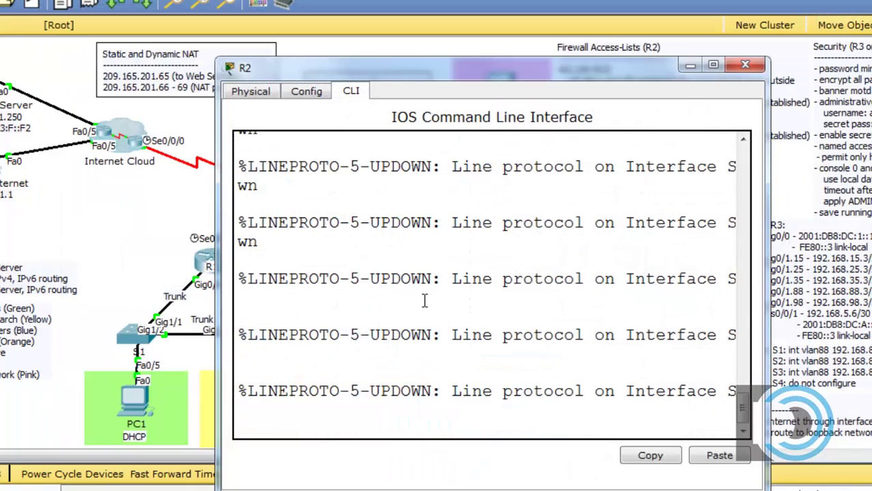
pyautogui.moveTo(220, 309); pyautogui.dragTo(32, 310)
pyautogui.press('Return')
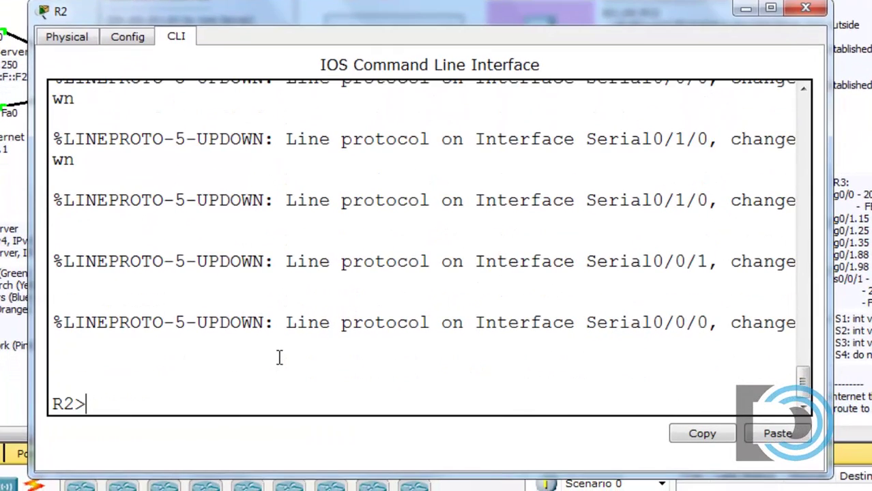
pyautogui.write('en')
pyautogui.press('Return')
pyautogui.write('conf t')
pyautogui.press('Return')
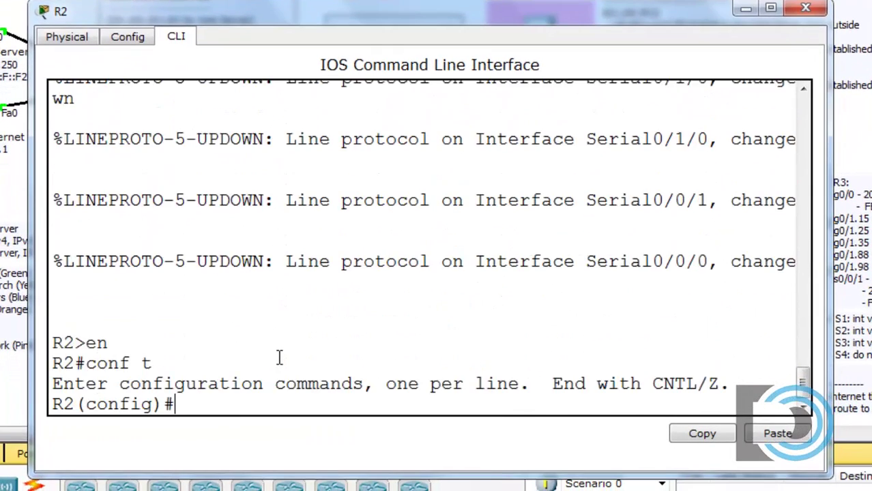
# Step: Set the bandwidth of R2's s0/0/0 interface to 1544 and return to global configuration mode
pyautogui.write('int s0')
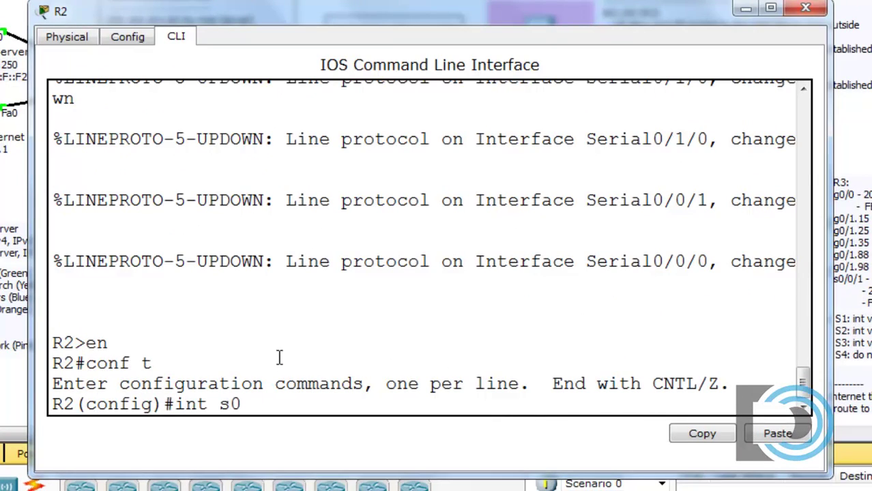
pyautogui.write('/0/0')
pyautogui.press('Return')
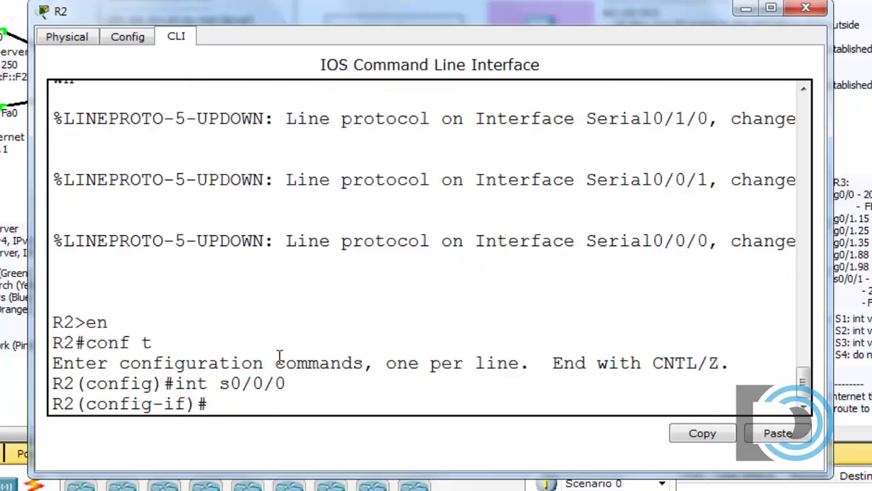
pyautogui.write('bandwi')
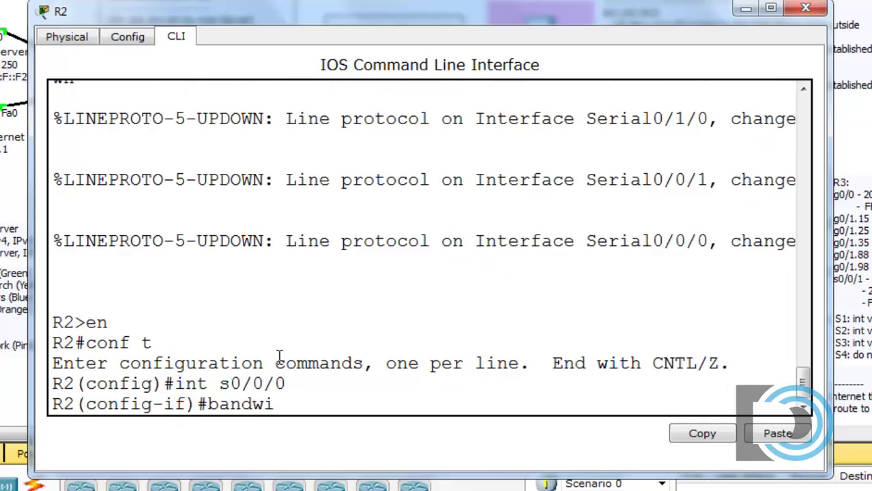
pyautogui.write('dth 1544')
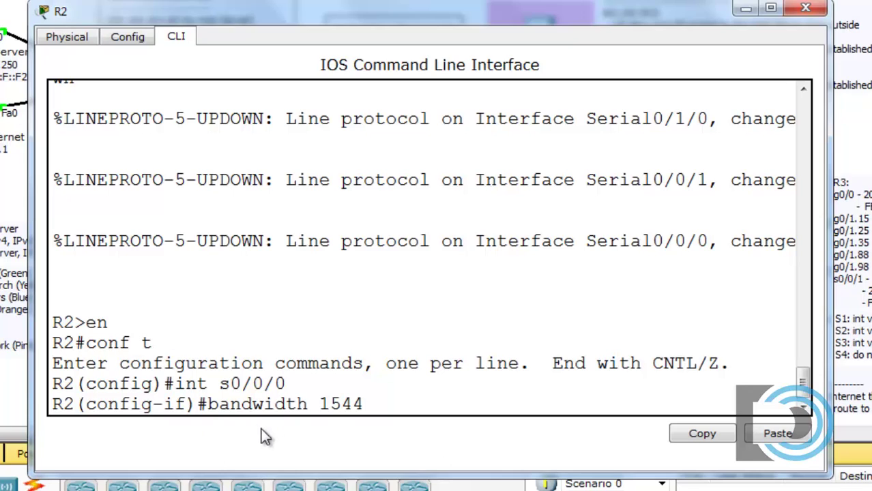
pyautogui.press('Return')
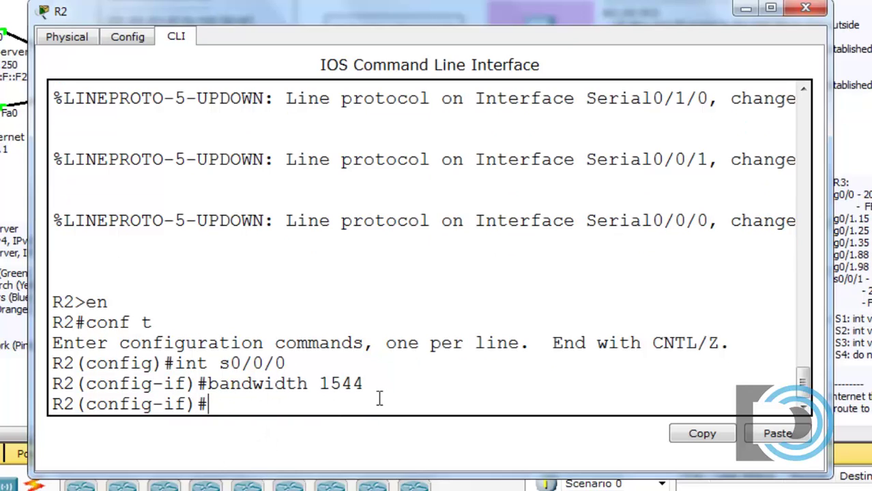
pyautogui.write('exit')
pyautogui.press('Return')
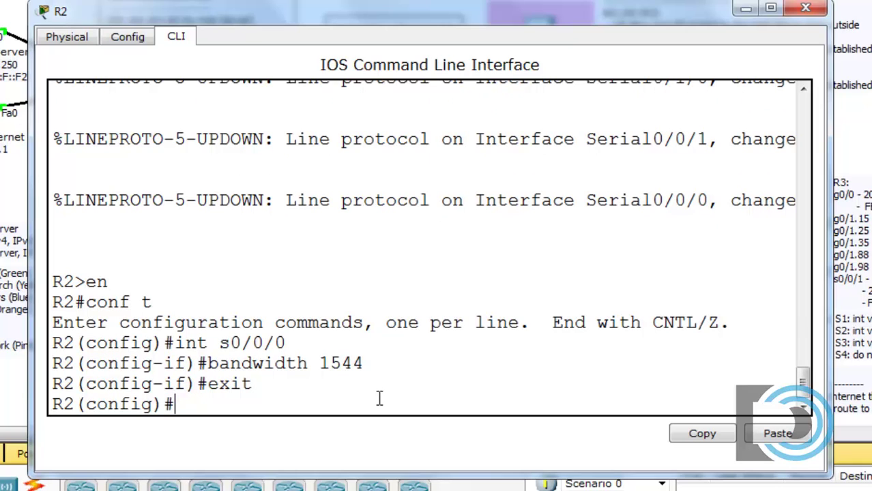
# Step: Check the topology's addressing notes for R2's connected networks and return to R2's command line
pyautogui.click(805, 7)
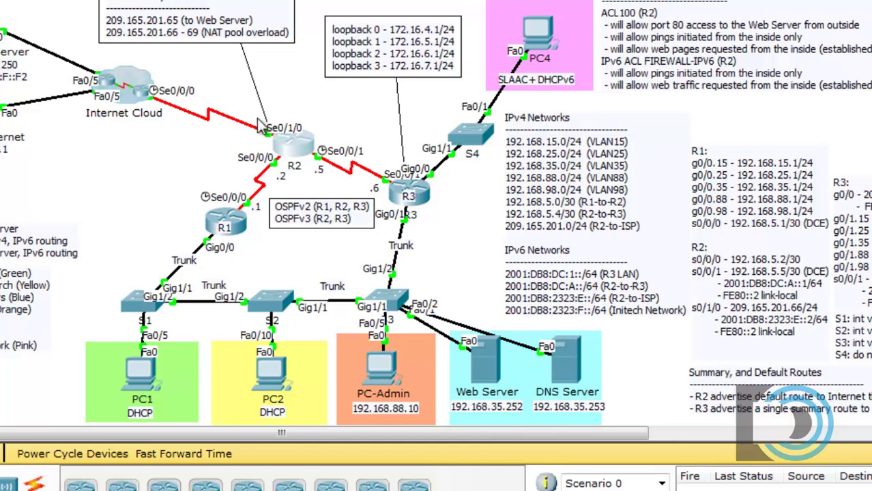
pyautogui.click(303, 140)
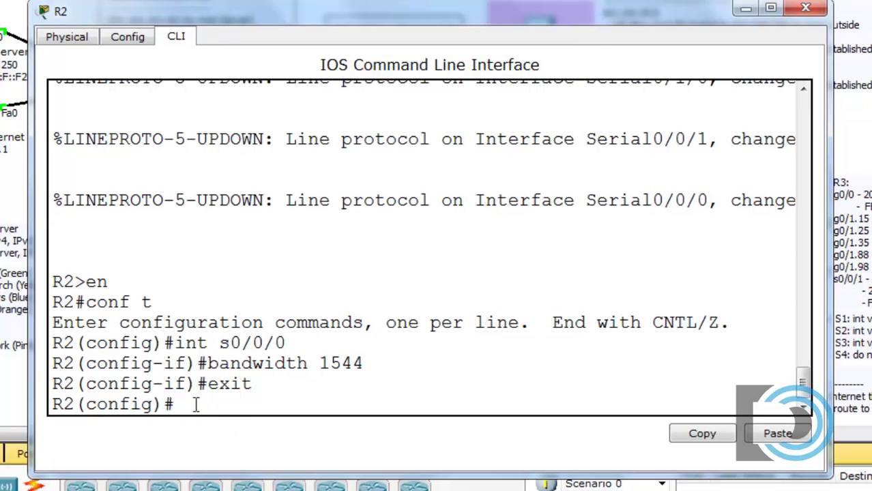
# Step: Enter OSPF process 1 on R2 and advertise network 192.168.5.0 with wildcard mask 0.0.0.3 in area 0
pyautogui.write('router ospf 1')
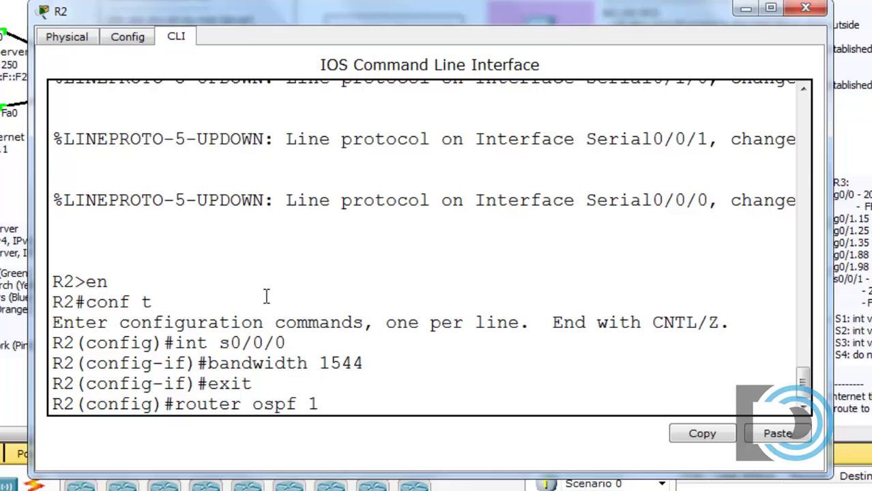
pyautogui.press('Return')
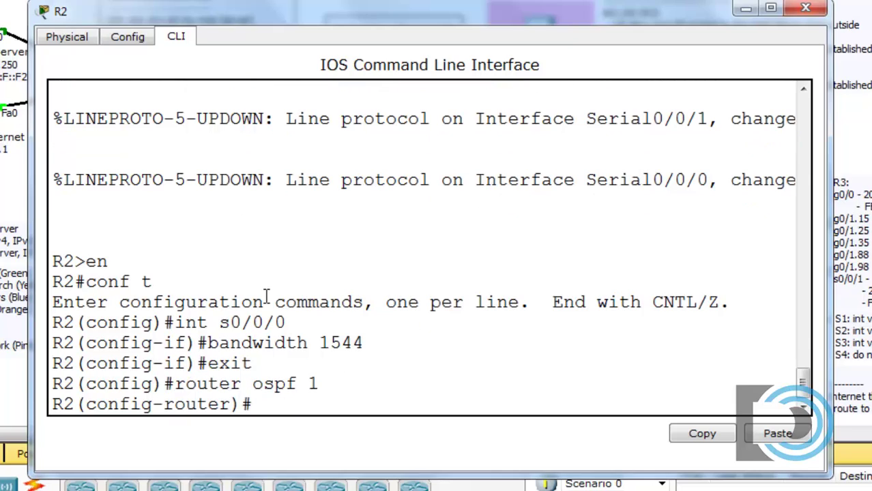
pyautogui.write('network')
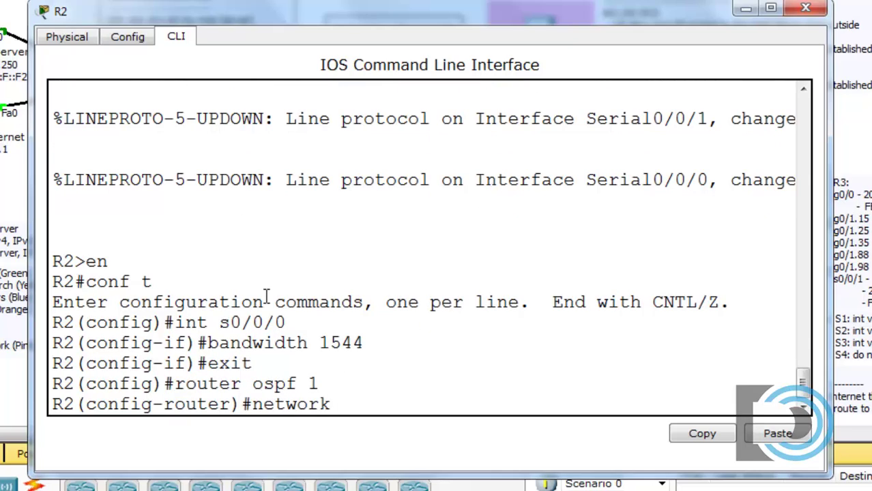
pyautogui.write(' 192.16')
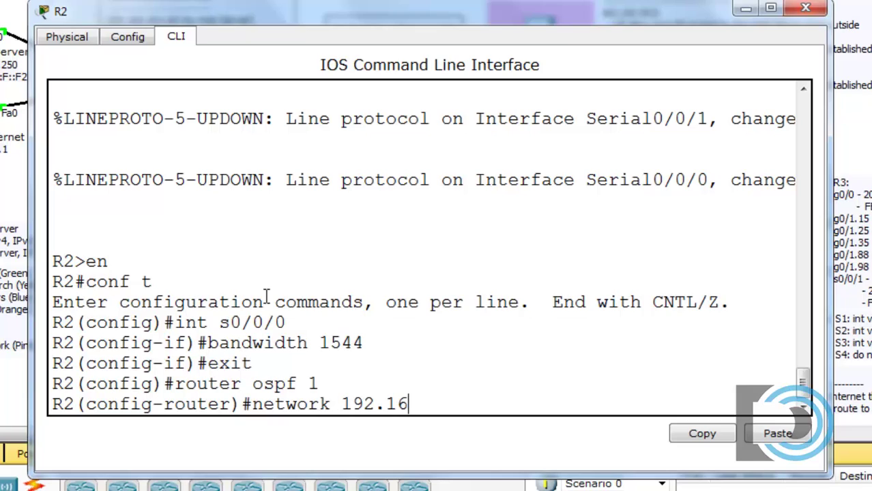
pyautogui.write('8.5.0 0')
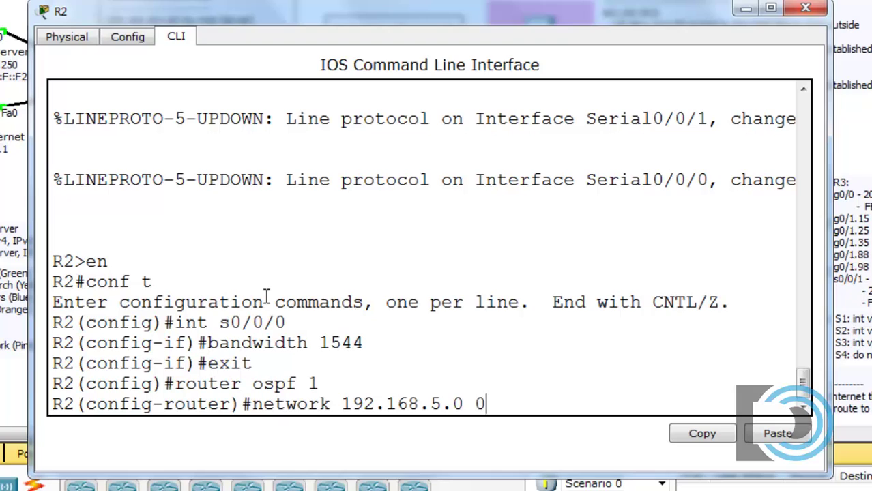
pyautogui.write('.0.0.3 area 0')
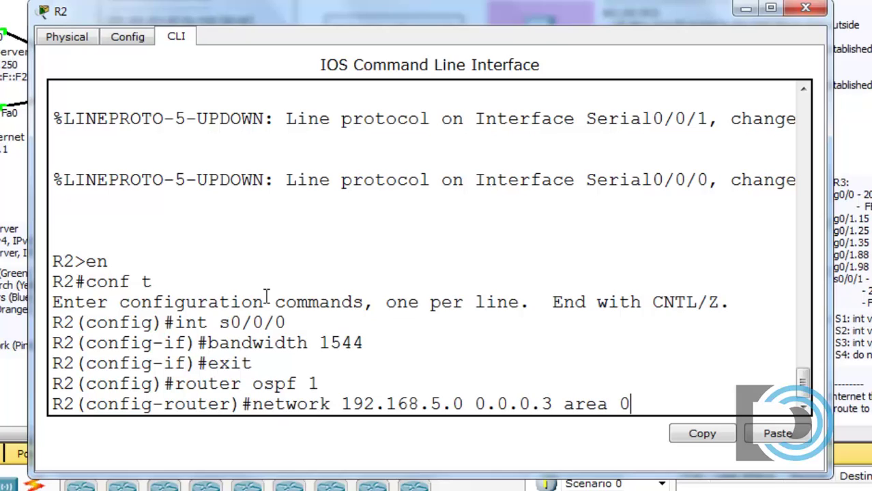
pyautogui.press('Return')
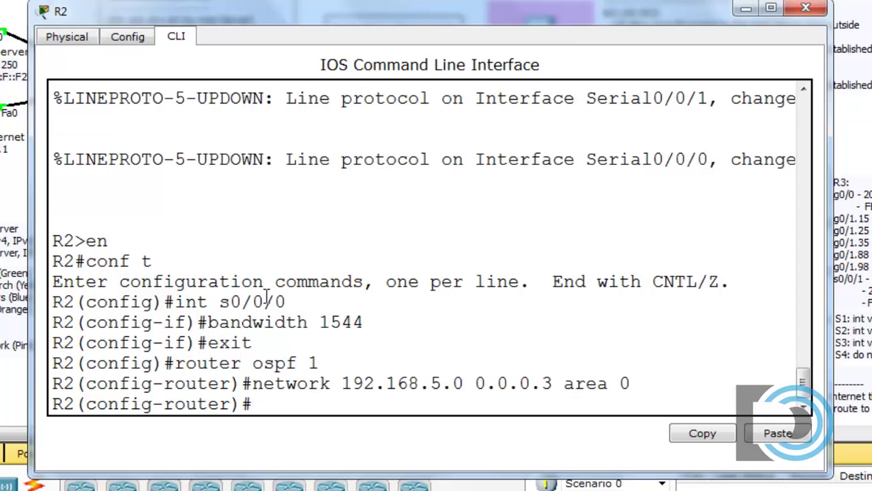
# Step: Add network 192.168.5.4 with wildcard mask 0.0.0.3 to area 0 in R2's OSPF process
pyautogui.press('Up')
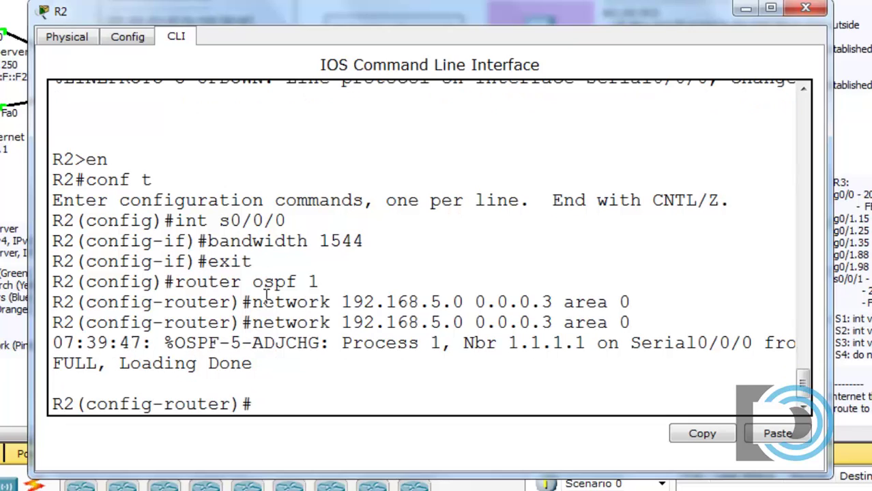
pyautogui.press('Left')
pyautogui.press('Left')
pyautogui.press('Left')
pyautogui.press('Left')
pyautogui.press('Left')
pyautogui.press('Left')
pyautogui.press('Left')
pyautogui.press('Left')
pyautogui.press('Left')
pyautogui.press('Left')
pyautogui.press('Left')
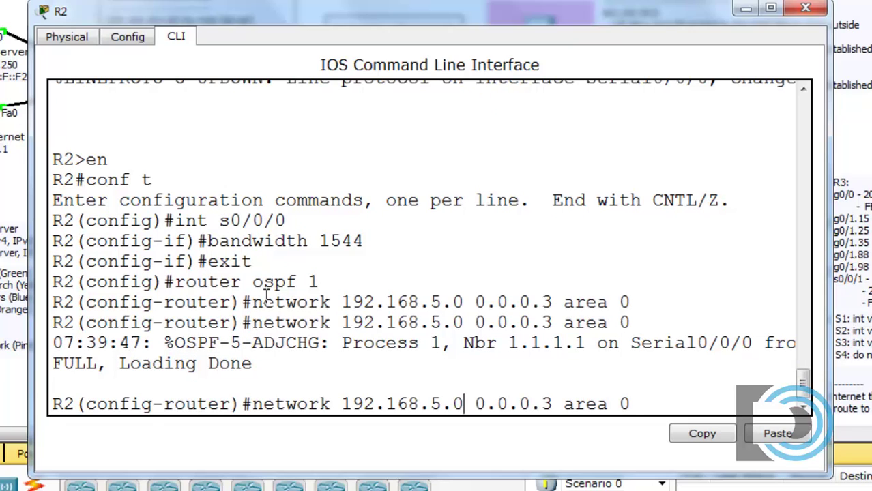
pyautogui.press('BackSpace')
pyautogui.write('4')
pyautogui.press('Return')
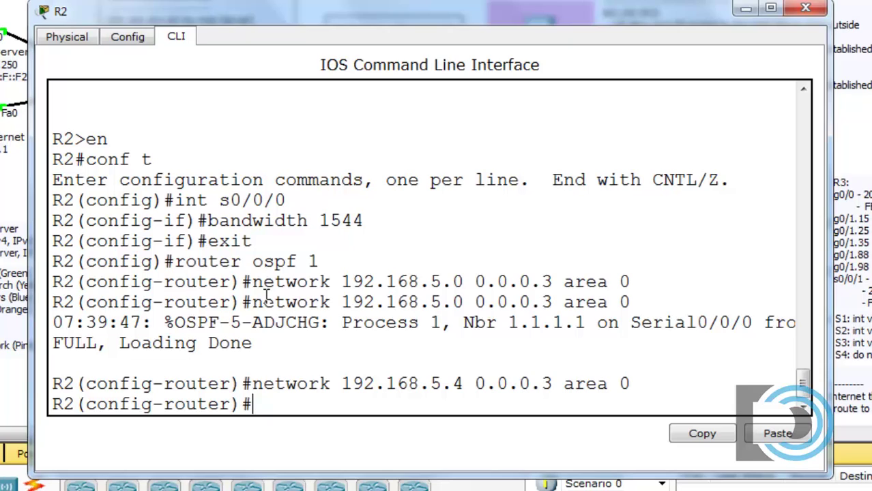
# Step: Set R2's OSPF router ID to 2.2.2.2
pyautogui.write('router')
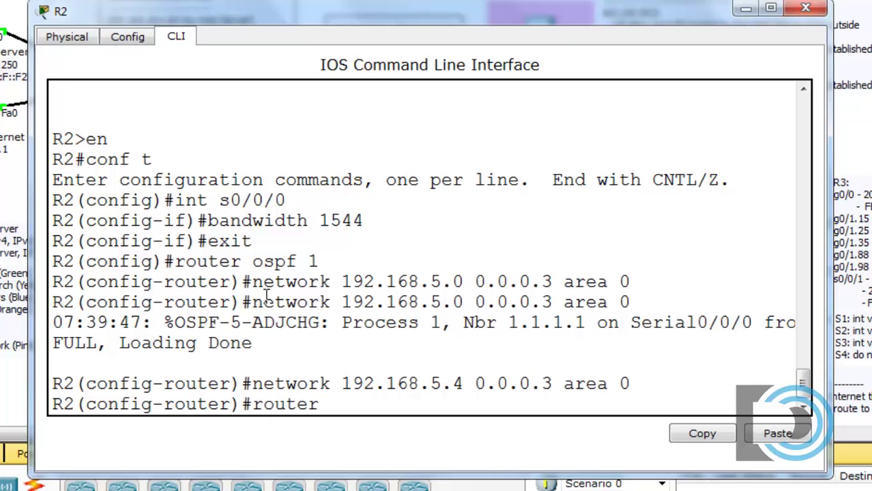
pyautogui.write('-id 2.2.2.2')
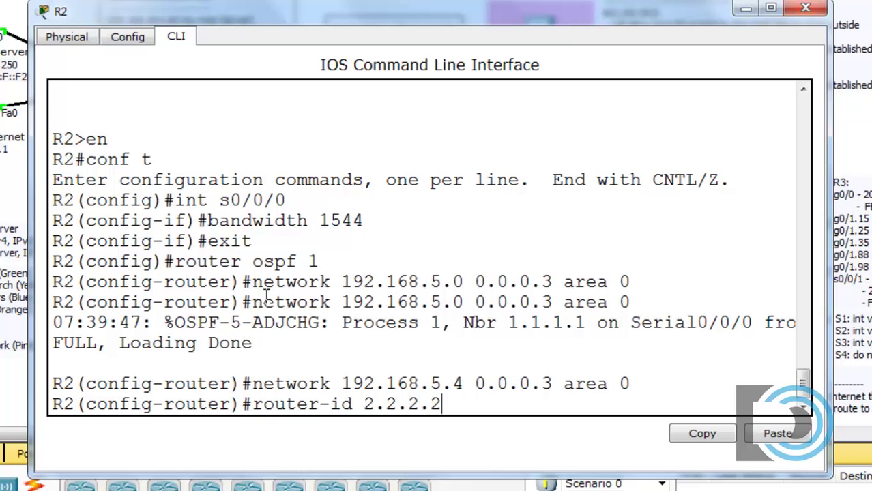
pyautogui.press('Return')
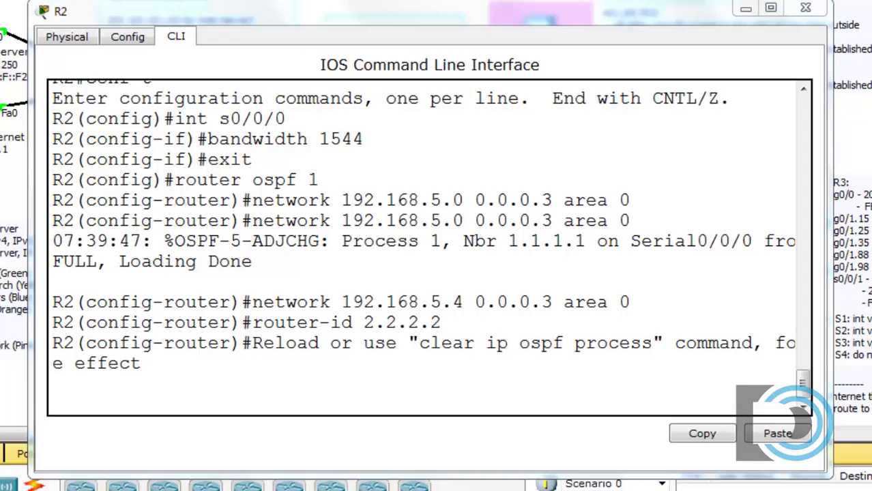
# Step: Check the R2 requirements in the Step 5 instructions and make s0/1/0 a passive interface in R2's OSPF process
pyautogui.moveTo(204, 484)
pyautogui.click(205, 437)
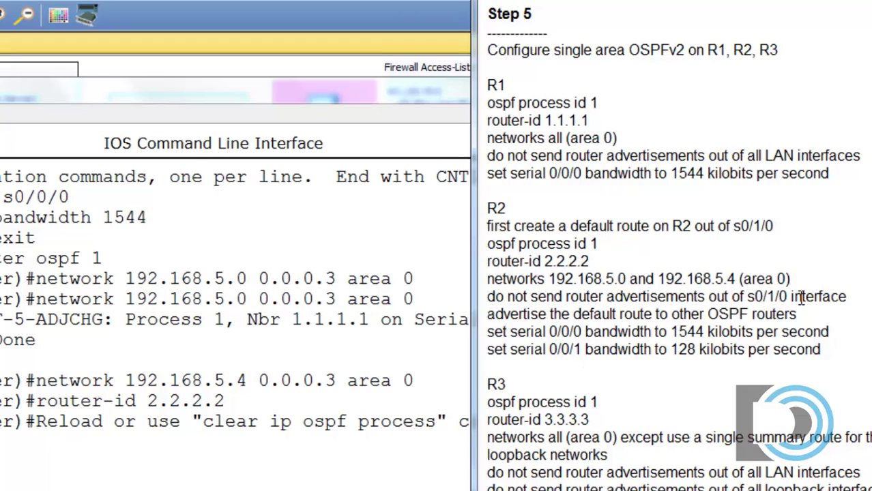
pyautogui.click(299, 98)
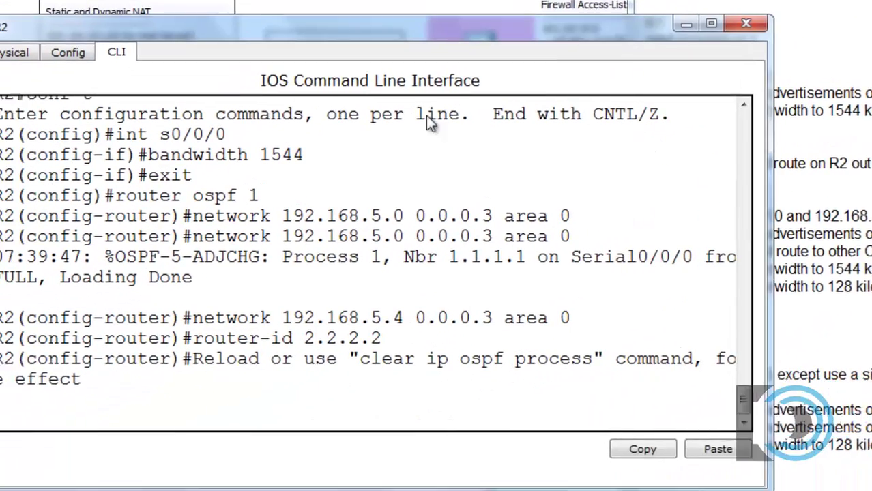
pyautogui.press('Return')
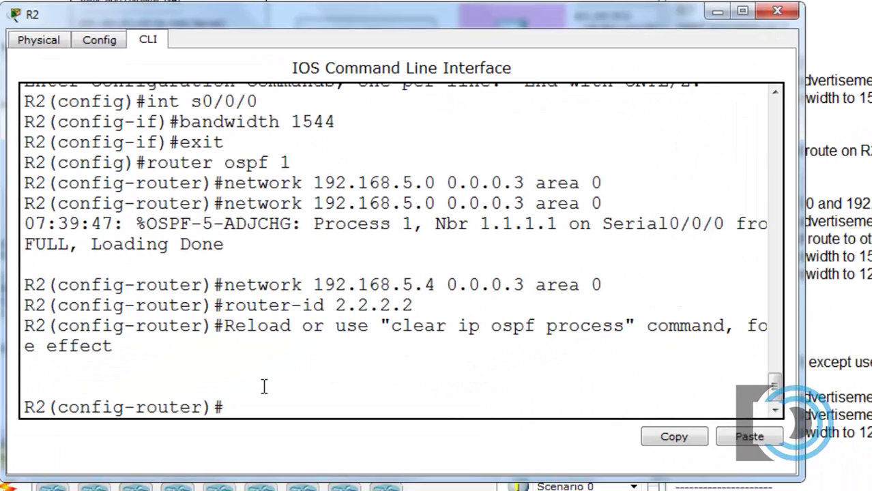
pyautogui.write('passive')
pyautogui.press('Tab')
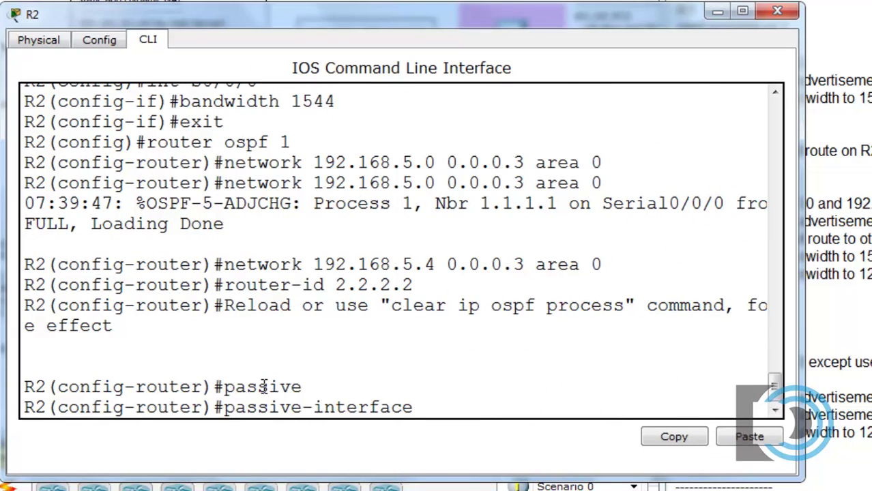
pyautogui.write('s0/1/0')
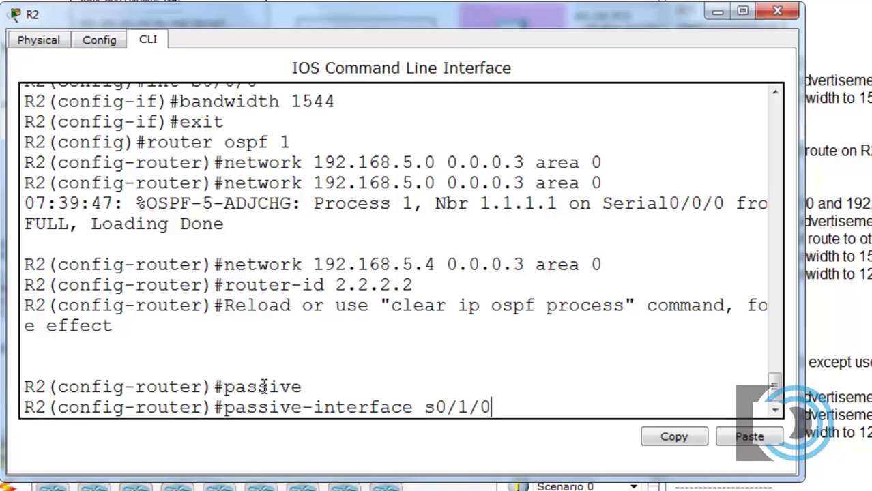
pyautogui.press('Return')
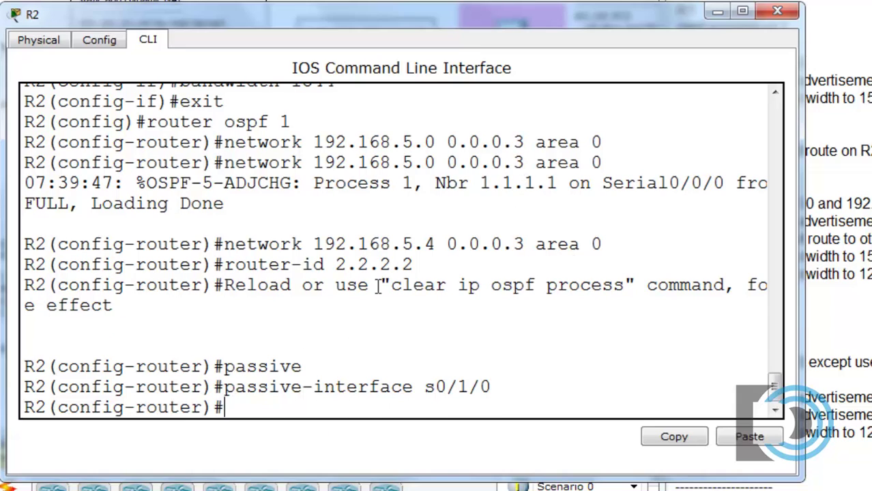
# Step: Return to global configuration, create a default route 0.0.0.0 0.0.0.0 out of s0/1/0, and check it against the topology's Internet link
pyautogui.write('exit')
pyautogui.press('Return')
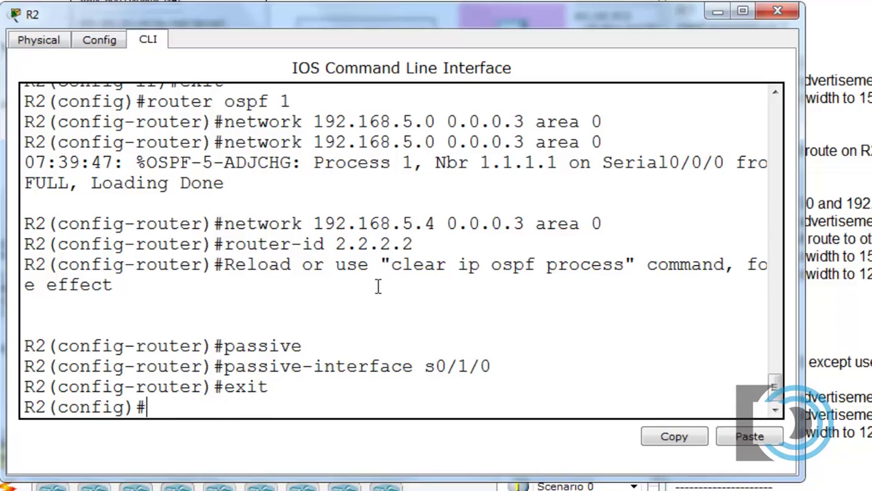
pyautogui.write('ip rout')
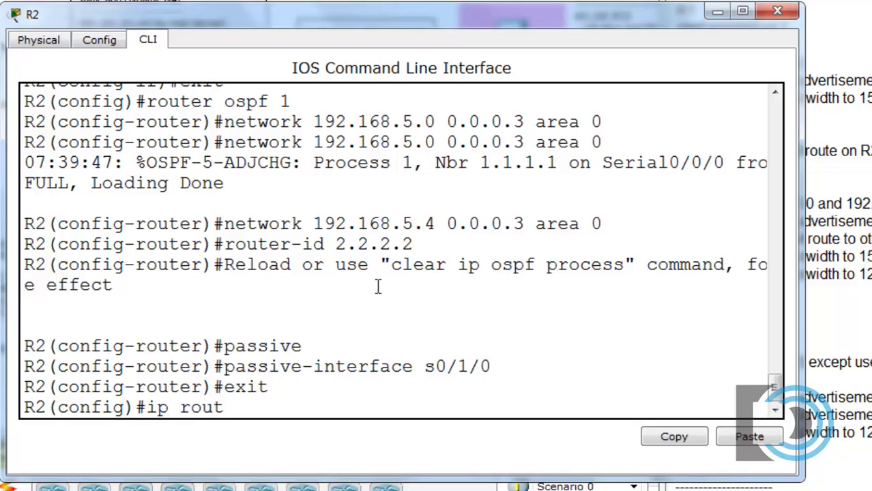
pyautogui.write('e 0.0.0.0 0.0.0.0')
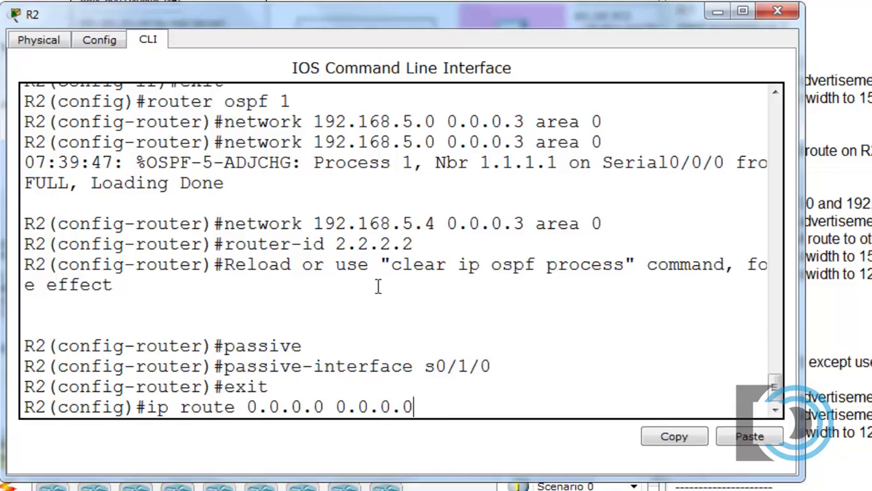
pyautogui.write(' s0/1/0')
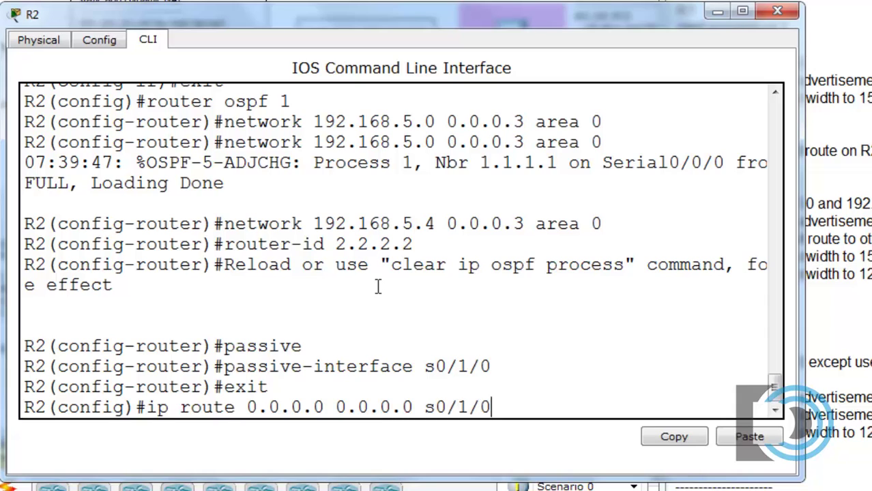
pyautogui.press('Return')
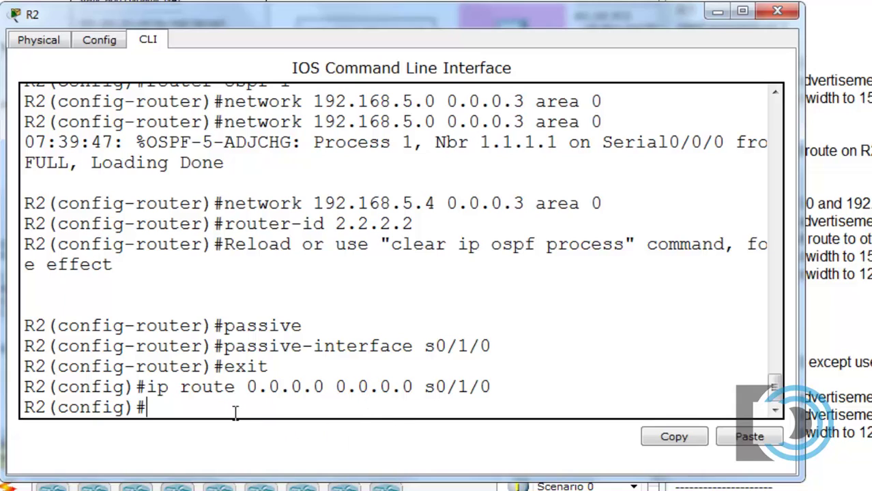
pyautogui.moveTo(473, 20); pyautogui.dragTo(472, 336)
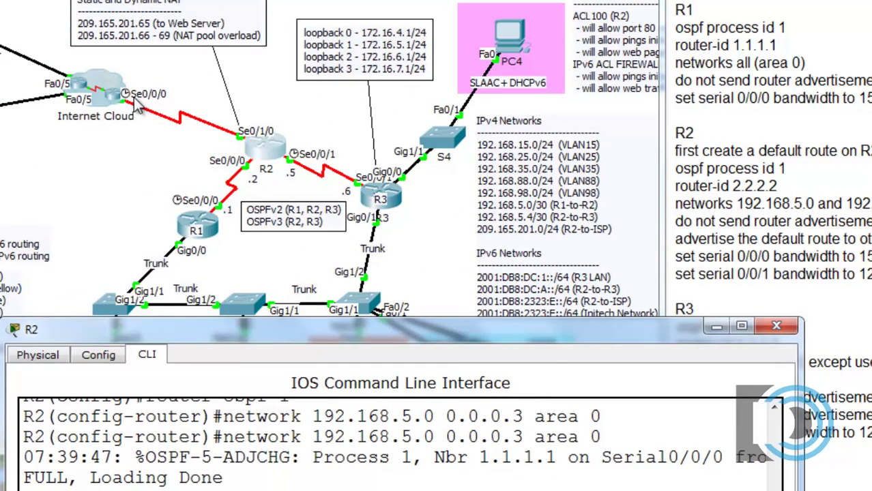
pyautogui.moveTo(382, 325); pyautogui.dragTo(362, 0)
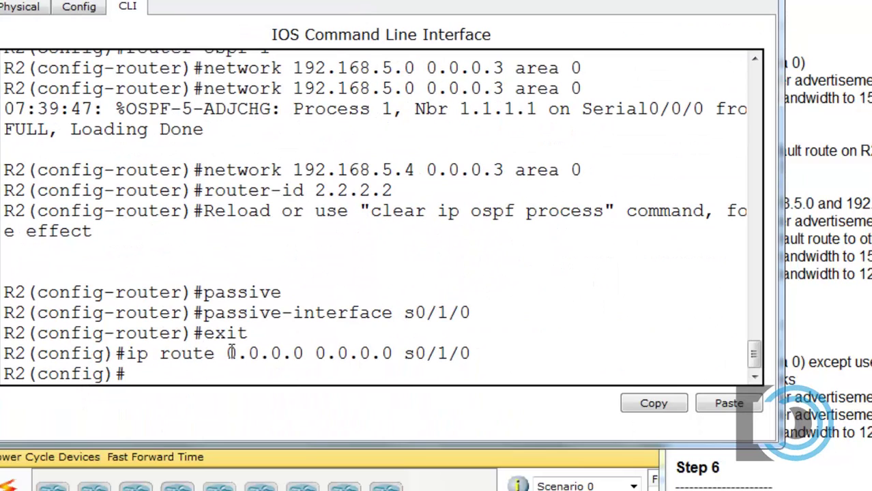
pyautogui.moveTo(227, 353); pyautogui.dragTo(476, 359)
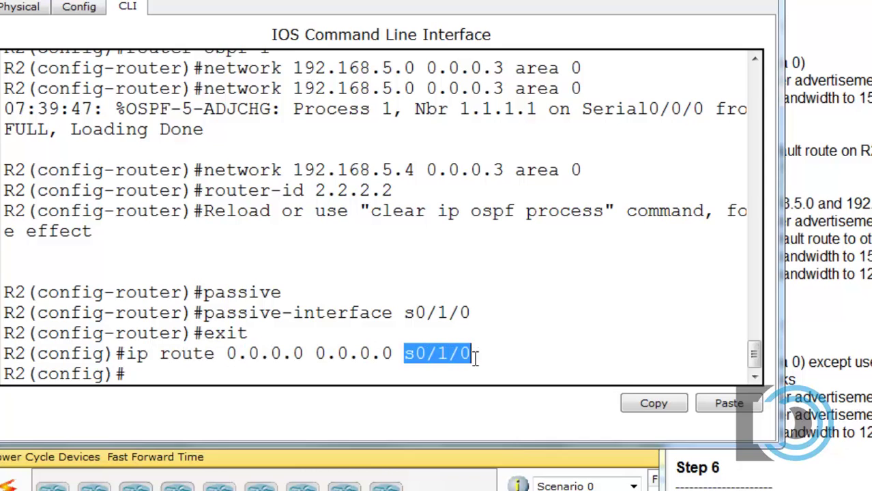
pyautogui.click(348, 359)
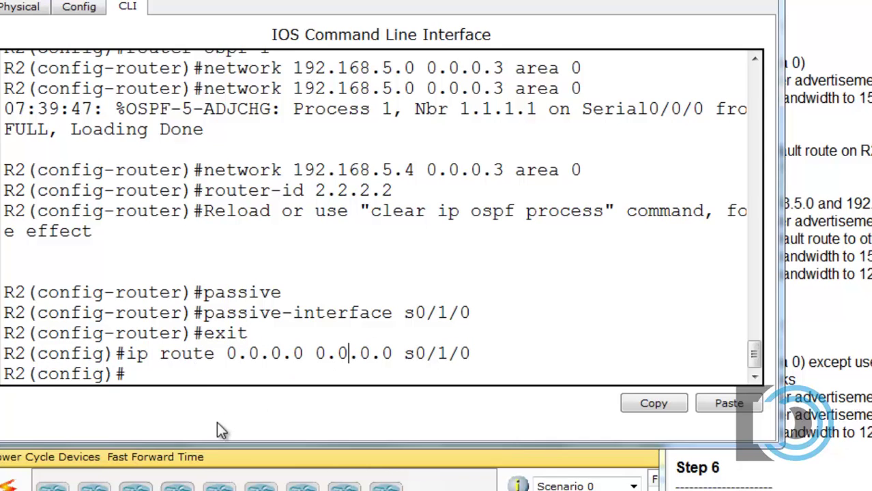
# Step: Set the bandwidth of R2's s0/0/1 interface to 128
pyautogui.click(149, 373)
pyautogui.write('int s0')
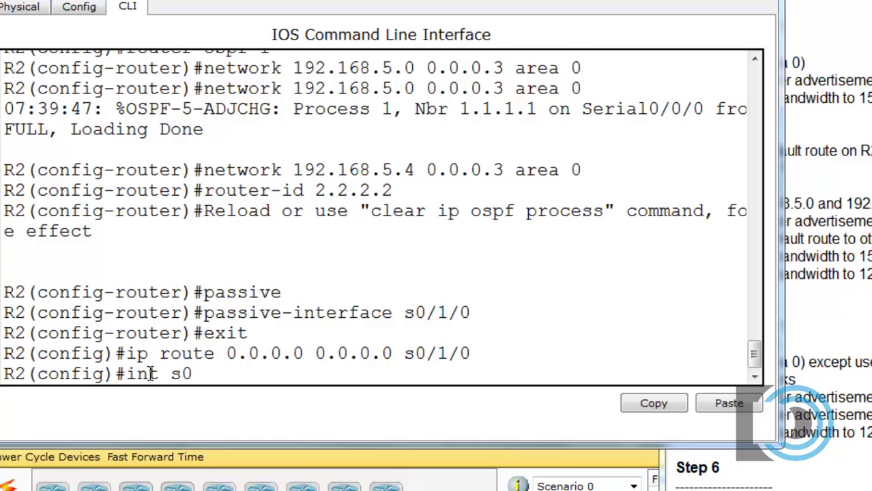
pyautogui.write('/0/')
pyautogui.write('1')
pyautogui.press('Return')
pyautogui.write('ban')
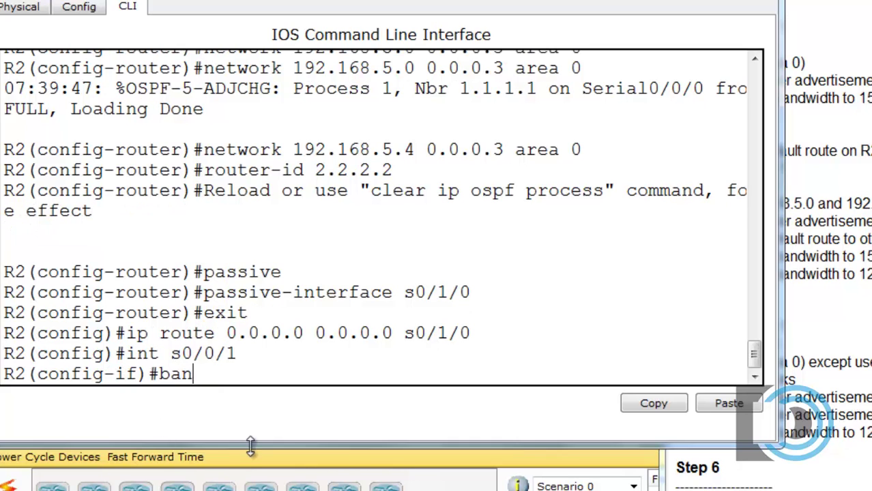
pyautogui.write('sd')
pyautogui.press('BackSpace')
pyautogui.press('BackSpace')
pyautogui.write('dwi')
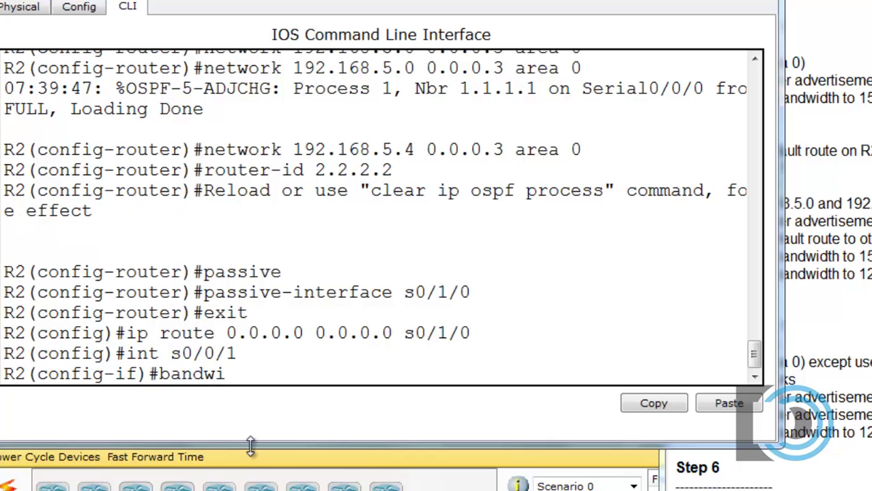
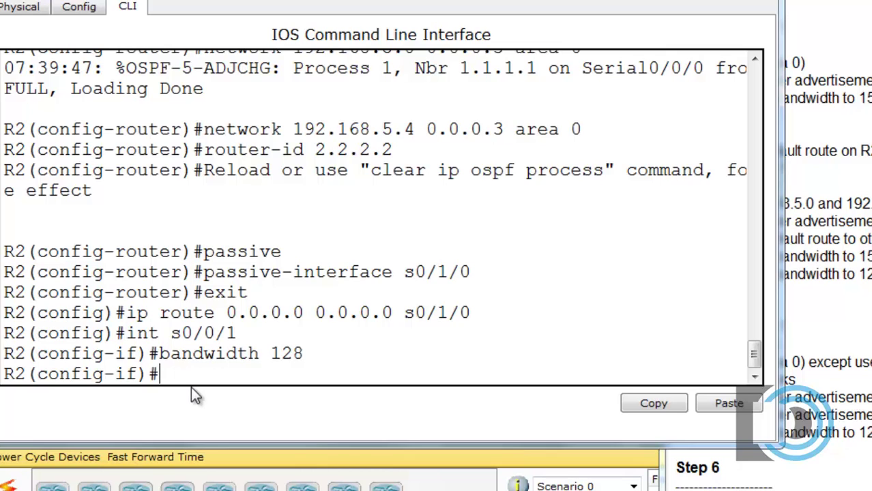
pyautogui.write('default')
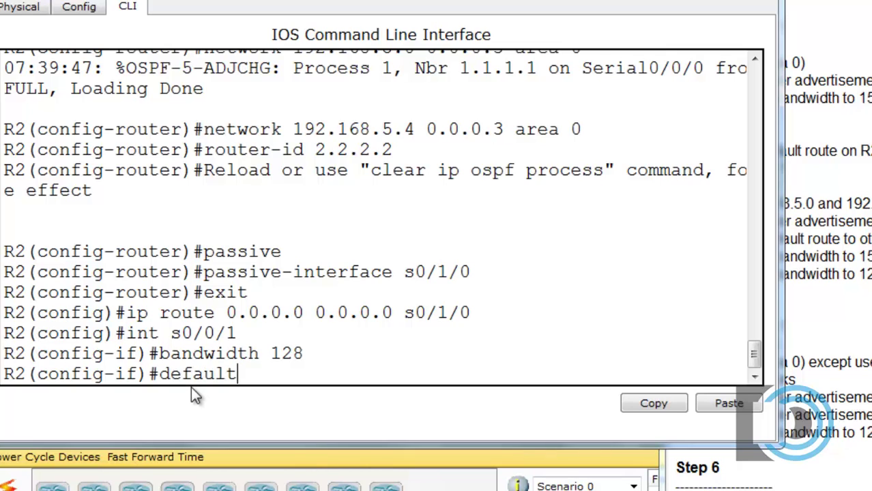
pyautogui.press('Tab')
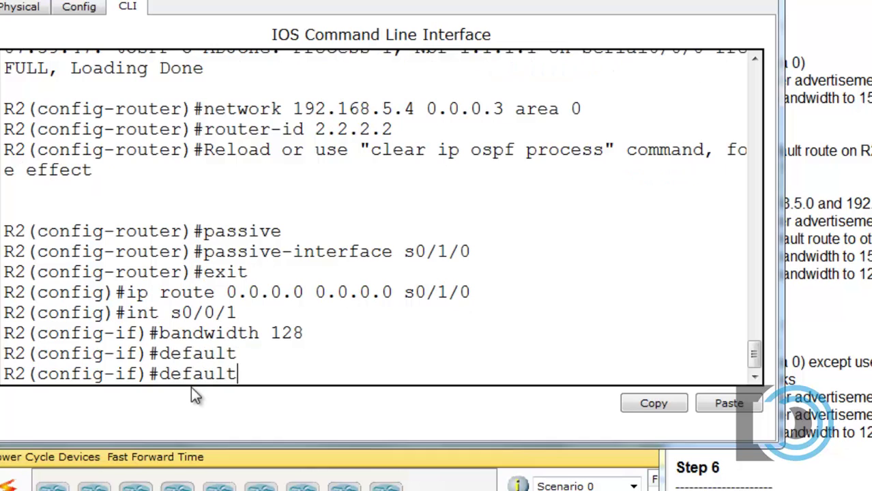
pyautogui.press('BackSpace')
pyautogui.press('BackSpace')
pyautogui.press('BackSpace')
pyautogui.press('BackSpace')
pyautogui.press('BackSpace')
pyautogui.press('BackSpace')
pyautogui.press('BackSpace')
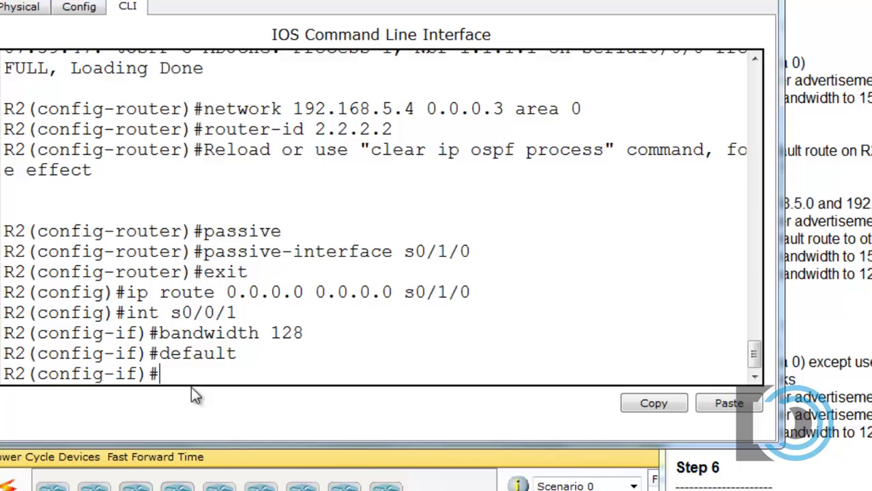
pyautogui.write('default')
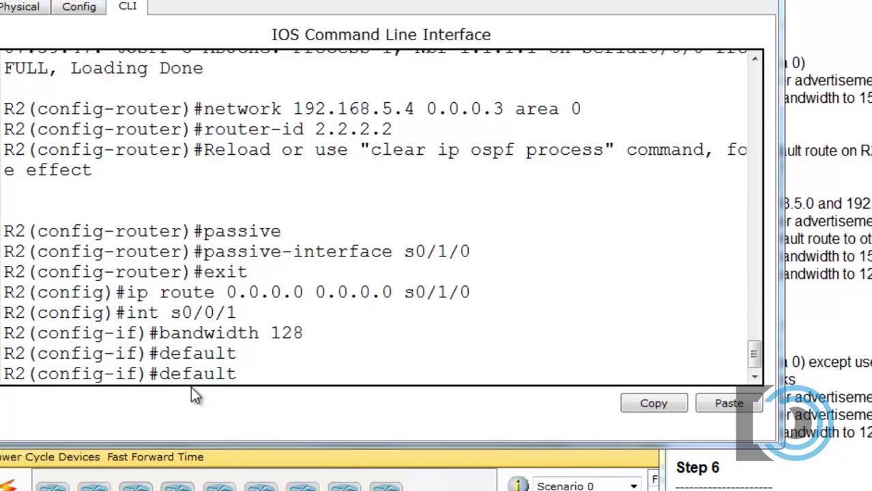
pyautogui.write('-in')
pyautogui.press('Tab')
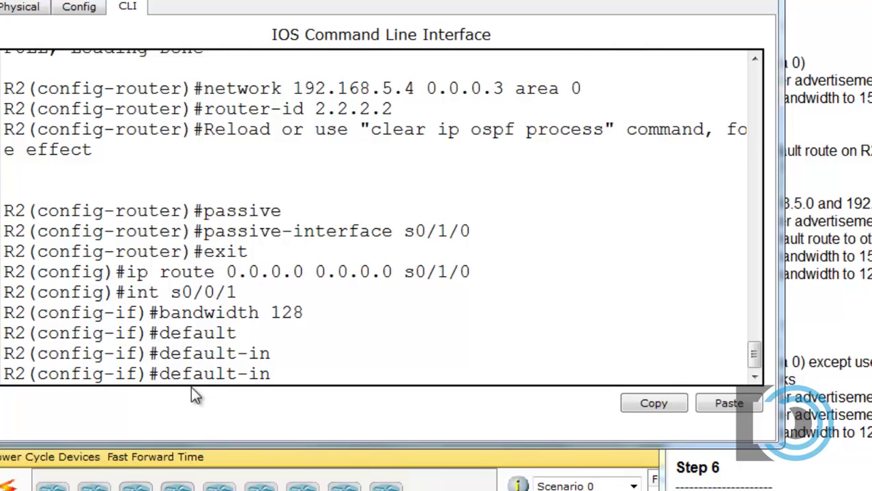
pyautogui.press('BackSpace')
pyautogui.press('BackSpace')
pyautogui.press('BackSpace')
pyautogui.press('BackSpace')
pyautogui.press('BackSpace')
pyautogui.press('BackSpace')
pyautogui.press('BackSpace')
pyautogui.press('BackSpace')
pyautogui.press('BackSpace')
pyautogui.press('BackSpace')
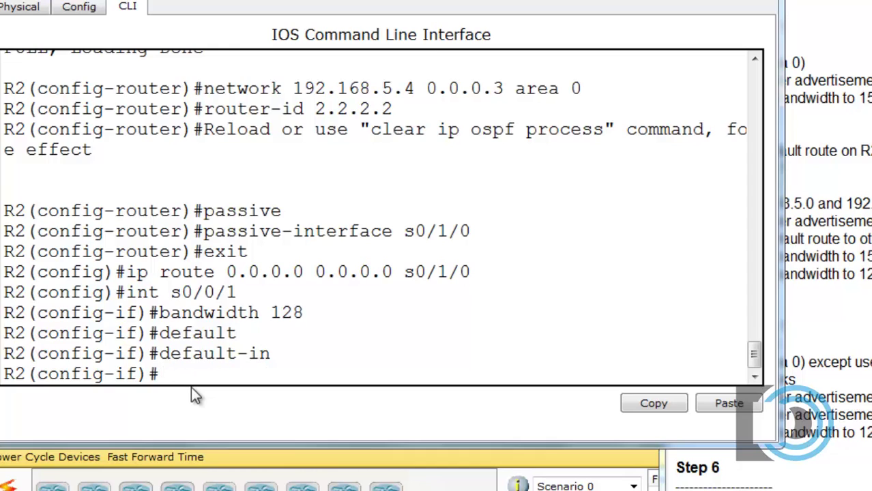
# Step: List the commands available in R2's interface configuration mode and look through them for a default-information command
pyautogui.write('?')
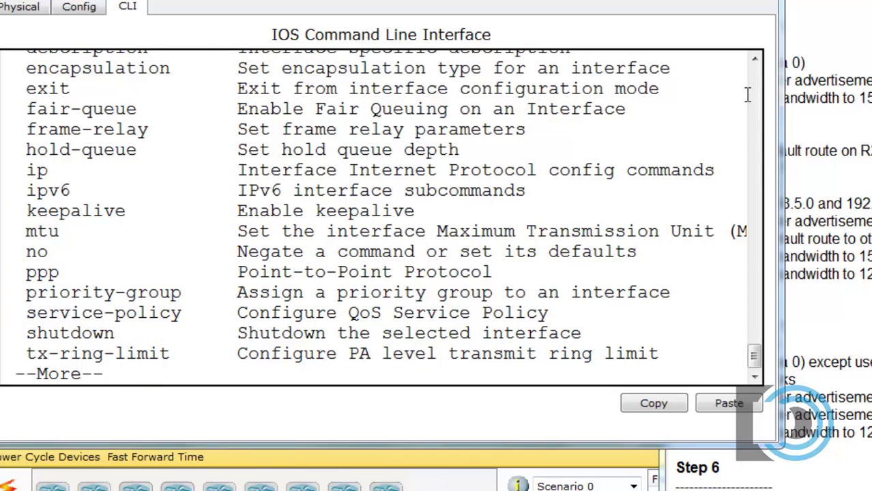
pyautogui.scroll(3, 756, 351)
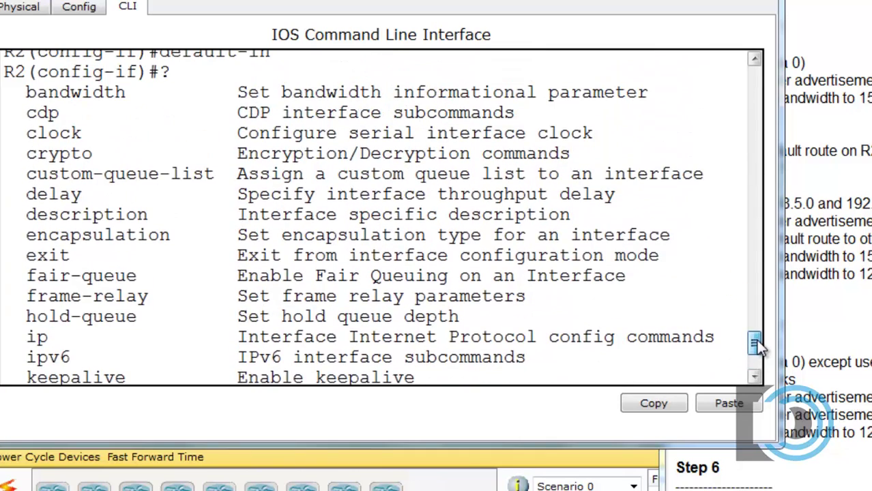
pyautogui.press('Return')
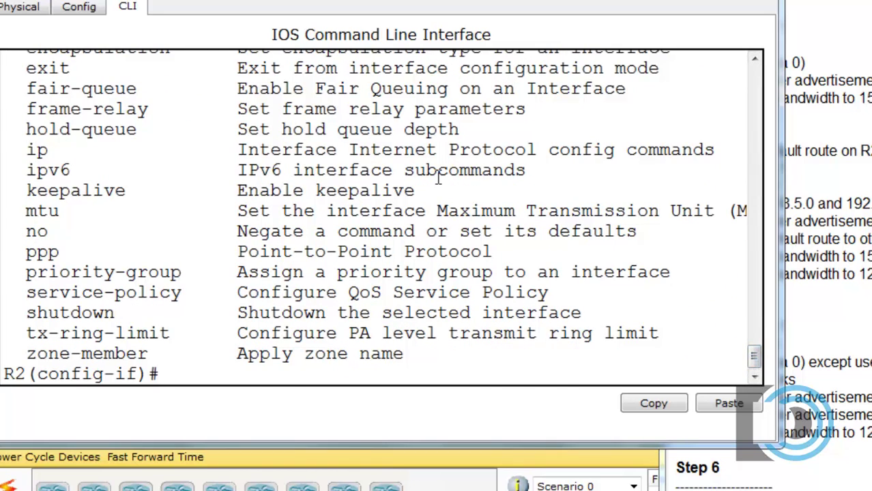
pyautogui.moveTo(753, 356)
pyautogui.mouseDown()
pyautogui.moveTo(748, 328)
pyautogui.moveTo(750, 365)
pyautogui.mouseUp()
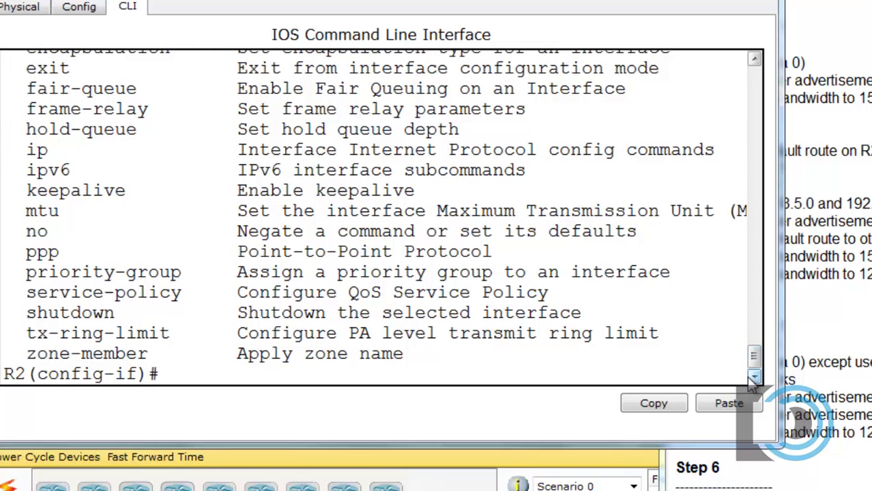
# Step: Advertise R2's default route to the other routers with default-information originate in OSPF process 1
pyautogui.write('exit')
pyautogui.press('Return')
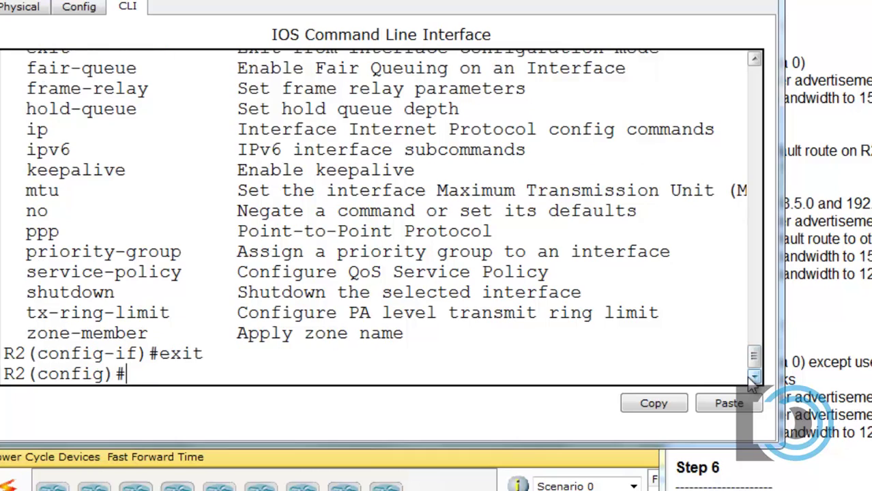
pyautogui.write('router ospf 1')
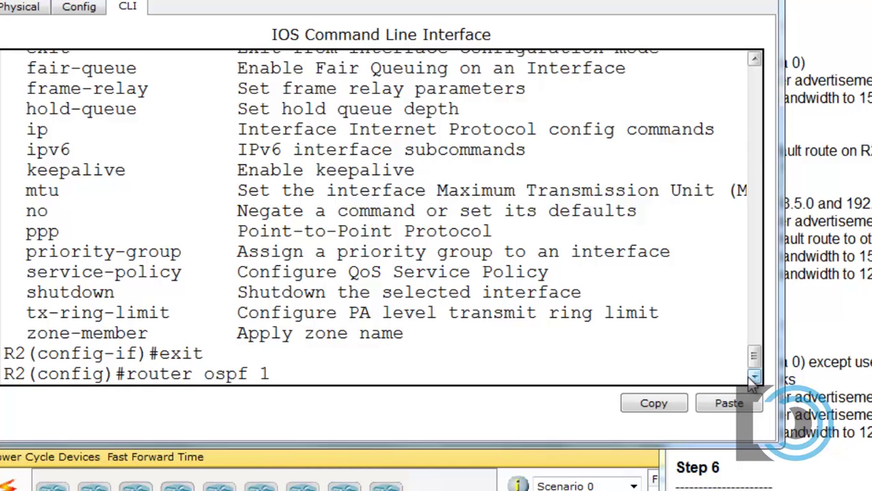
pyautogui.press('Return')
pyautogui.write('dea')
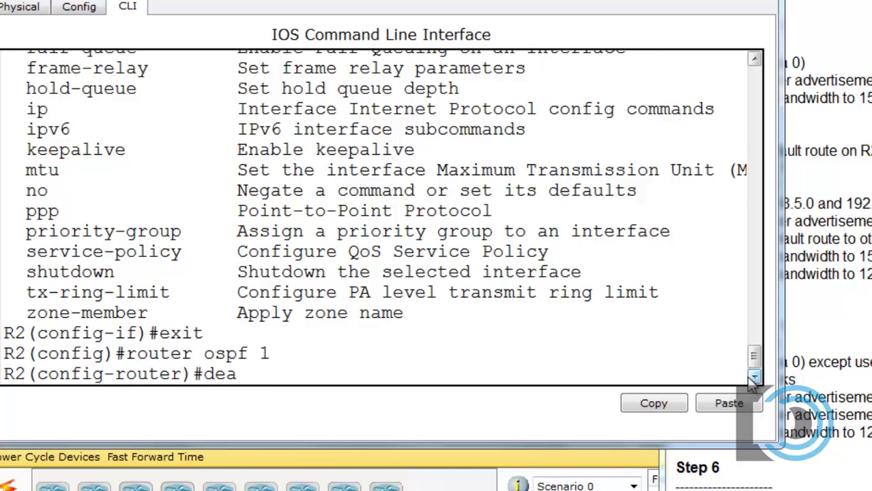
pyautogui.press('BackSpace')
pyautogui.write('fault')
pyautogui.press('Tab')
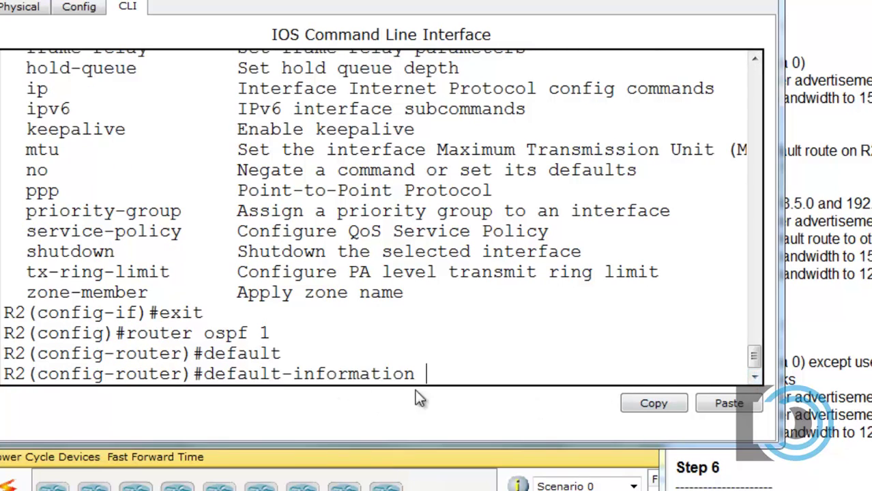
pyautogui.write('origi')
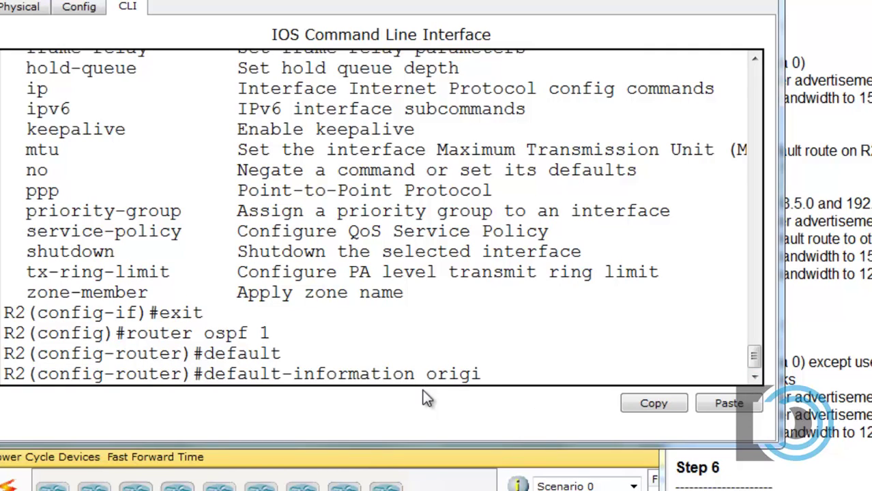
pyautogui.write('nate')
pyautogui.press('Return')
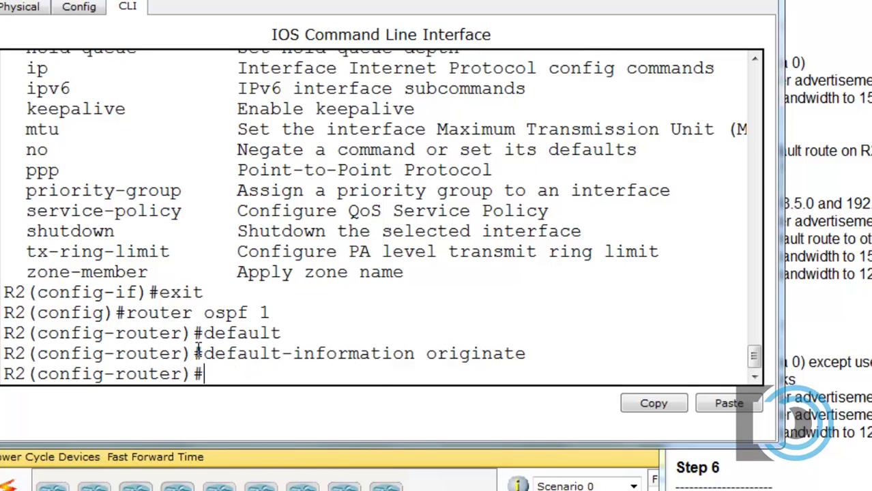
pyautogui.moveTo(199, 353); pyautogui.dragTo(415, 353)
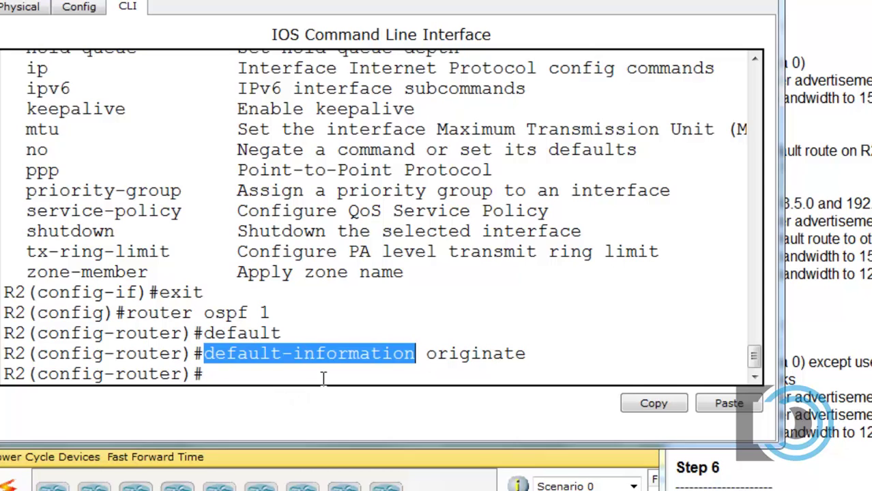
pyautogui.click(288, 376)
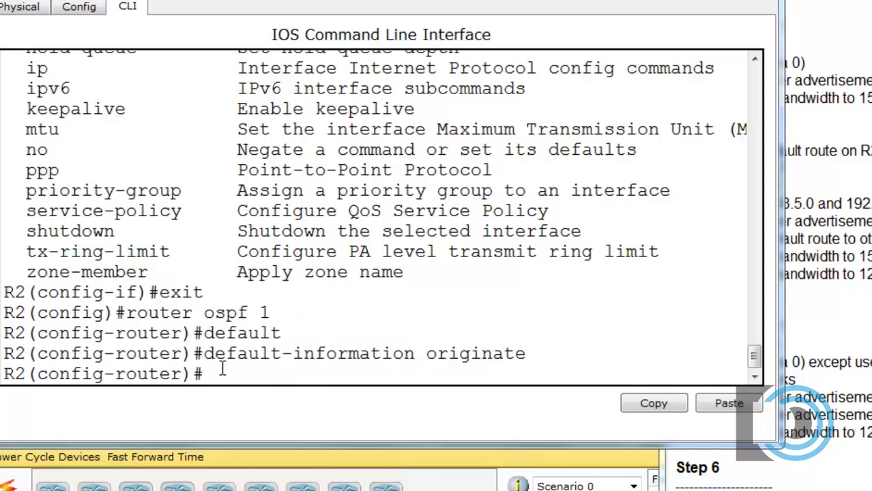
# Step: Leave configuration mode and review the OSPF process and default route entries in R2's running configuration
pyautogui.write('exit')
pyautogui.press('Return')
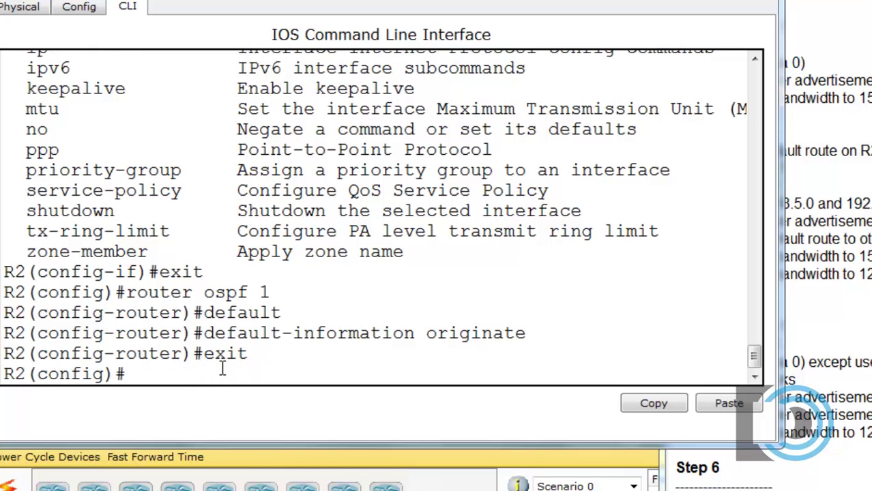
pyautogui.hotkey('ctrl', 'z')
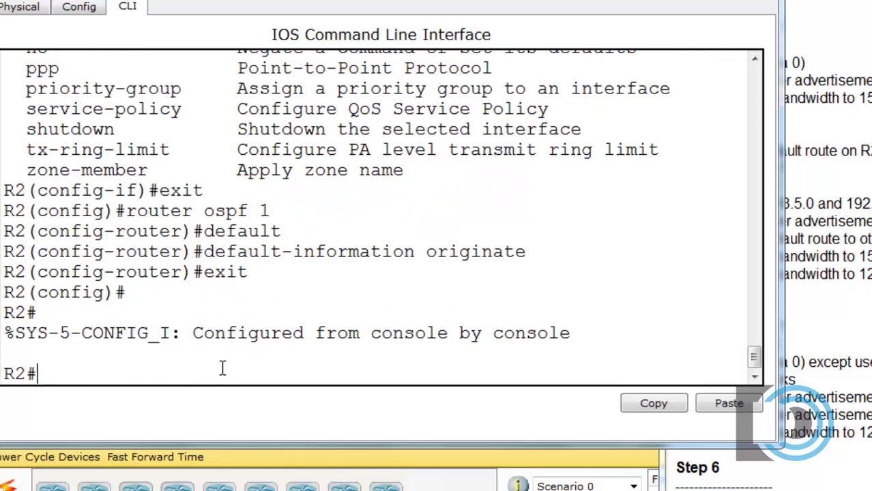
pyautogui.write('show run')
pyautogui.press('Return')
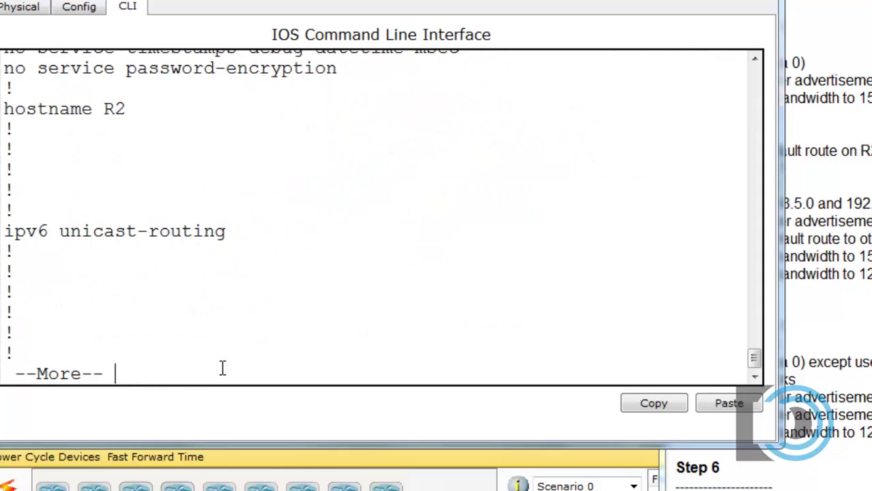
pyautogui.press('space')
pyautogui.press('space')
pyautogui.press('space')
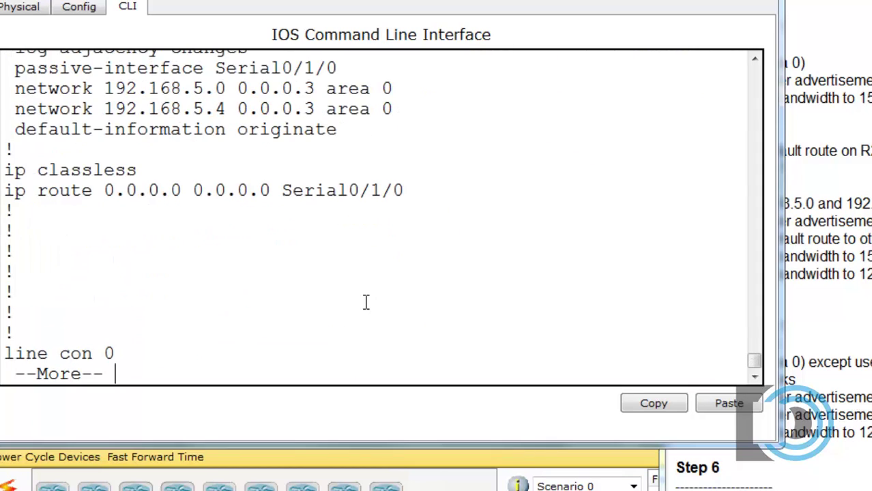
pyautogui.press('space')
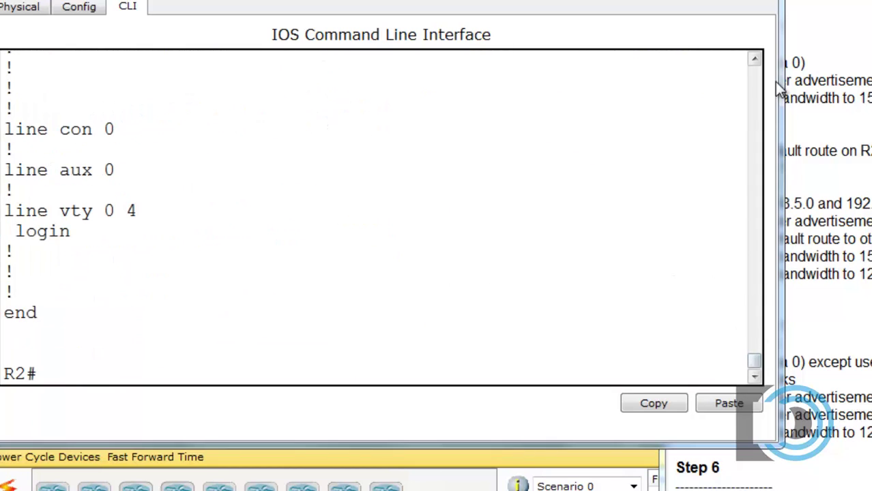
pyautogui.click(754, 60)
pyautogui.click(754, 60)
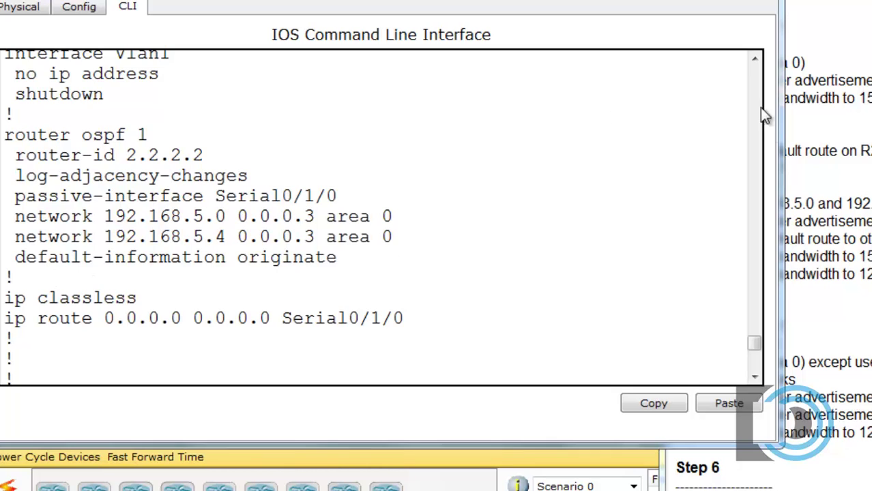
# Step: Check the bandwidth settings of Serial0/0/1 and Serial0/0/0 in R2's running configuration
pyautogui.click(755, 60)
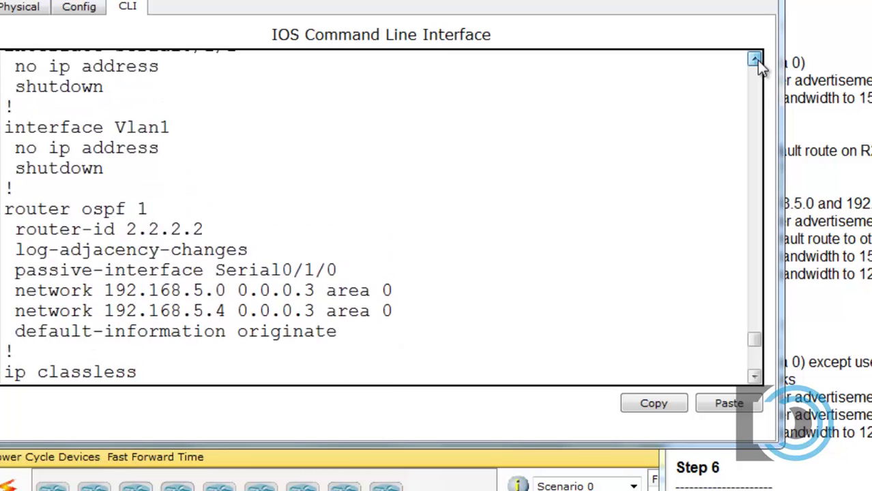
pyautogui.click(755, 60)
pyautogui.click(755, 60)
pyautogui.click(755, 60)
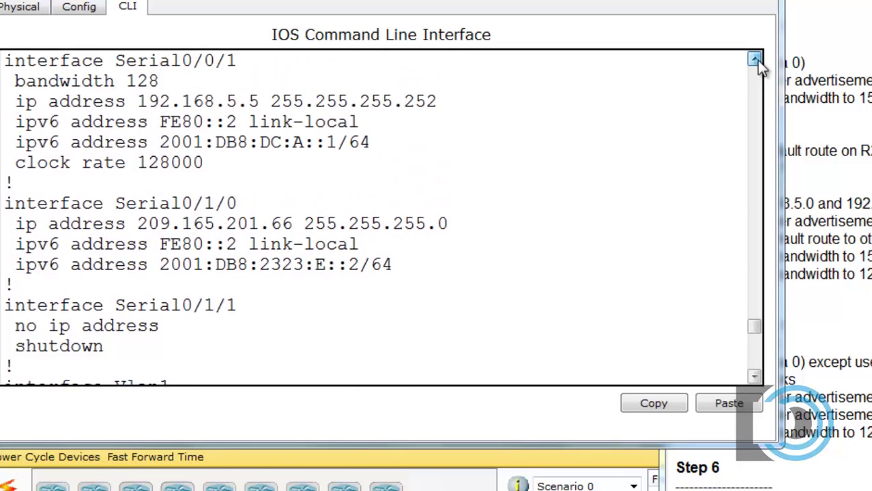
pyautogui.click(755, 60)
pyautogui.click(756, 60)
pyautogui.click(757, 60)
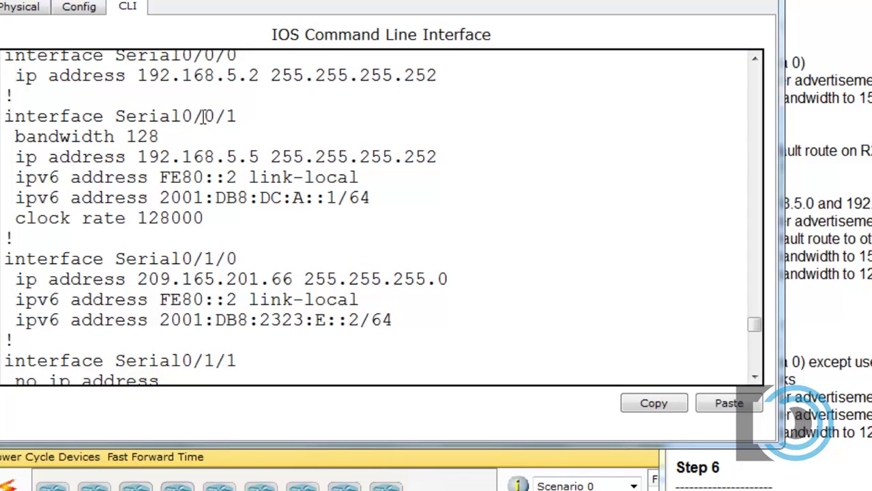
pyautogui.moveTo(184, 138); pyautogui.dragTo(4, 139)
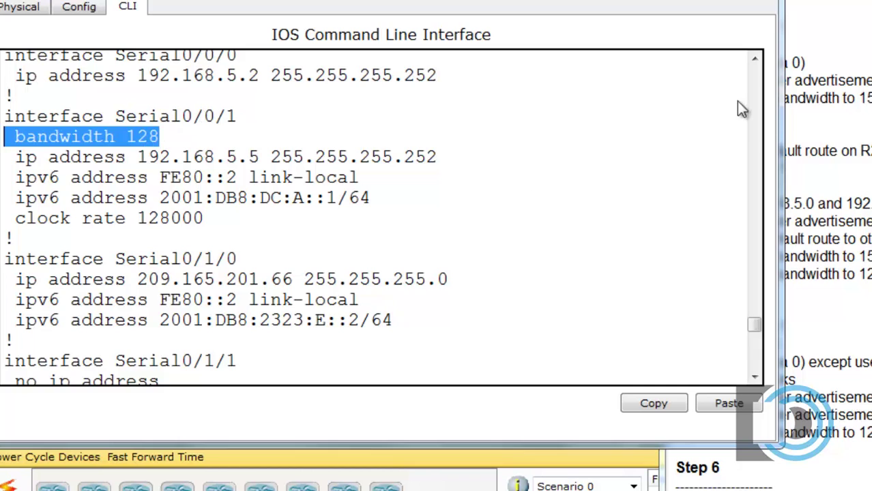
pyautogui.click(755, 61)
pyautogui.click(755, 60)
pyautogui.click(754, 60)
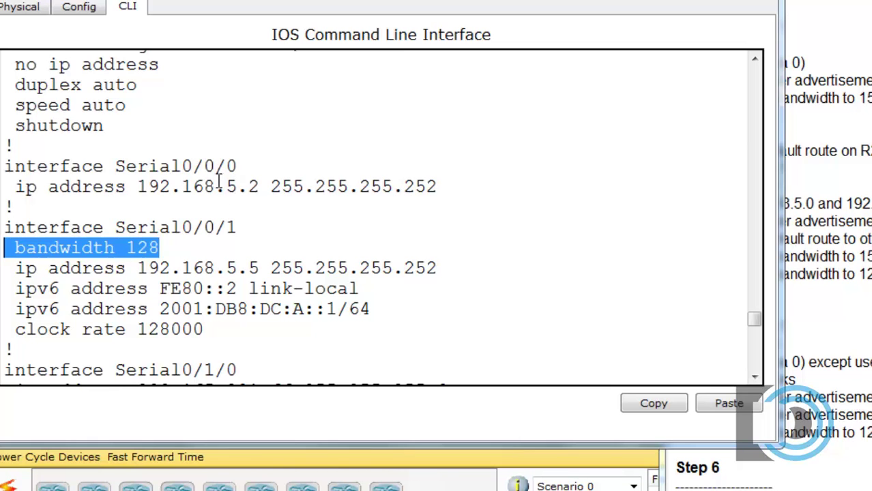
# Step: Set the bandwidth of R2's s0/0/0 interface to 1544 and return to privileged mode
pyautogui.moveTo(754, 321); pyautogui.dragTo(754, 361)
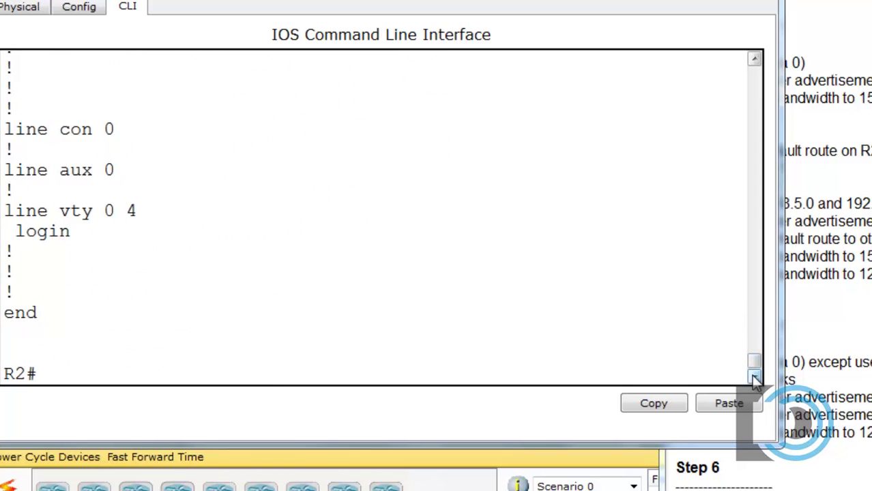
pyautogui.write('conf t')
pyautogui.press('Return')
pyautogui.write('int s0/0/0')
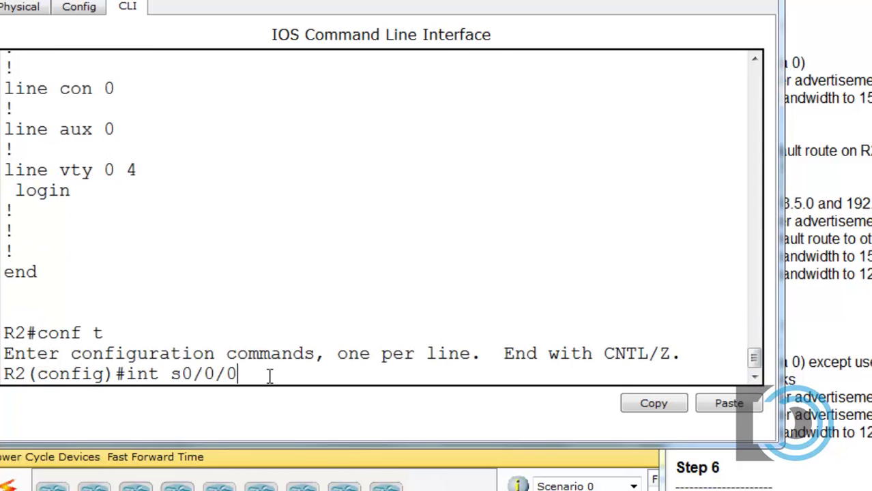
pyautogui.press('Return')
pyautogui.write('band')
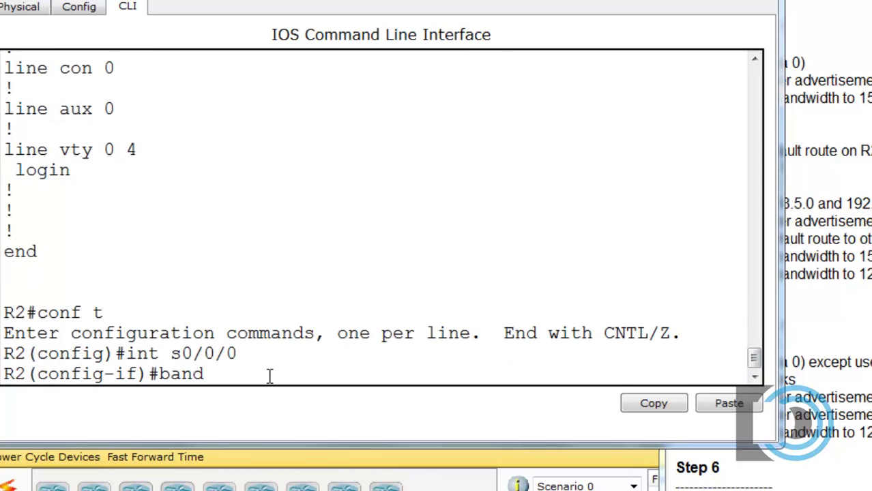
pyautogui.write('width 1544')
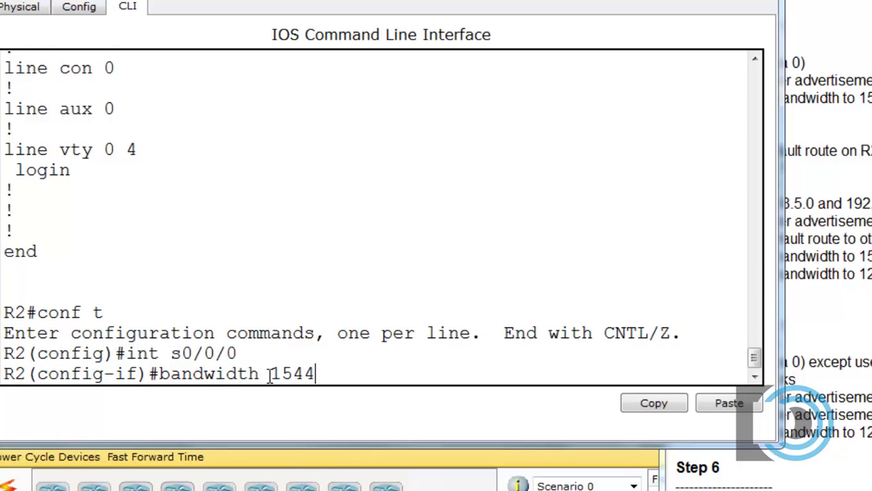
pyautogui.press('Return')
pyautogui.hotkey('ctrl', 'z')
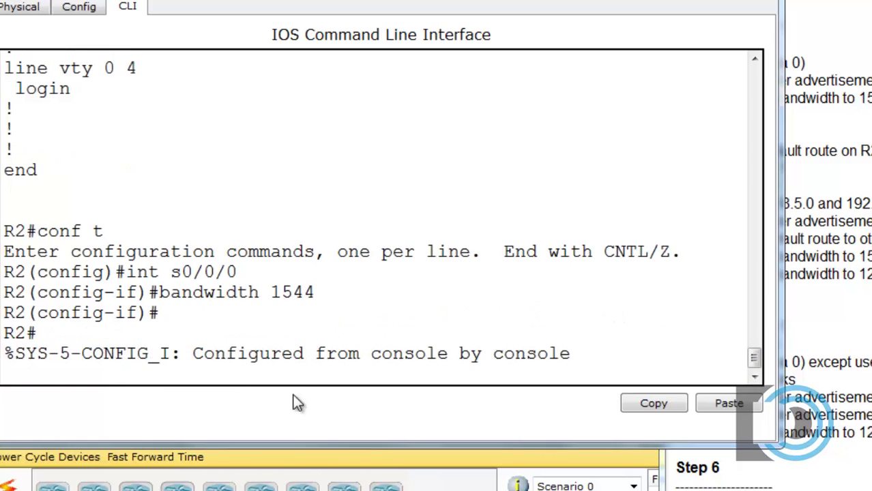
# Step: Save R2's running configuration to startup-config, accepting the default destination filename
pyautogui.press('Return')
pyautogui.write('co')
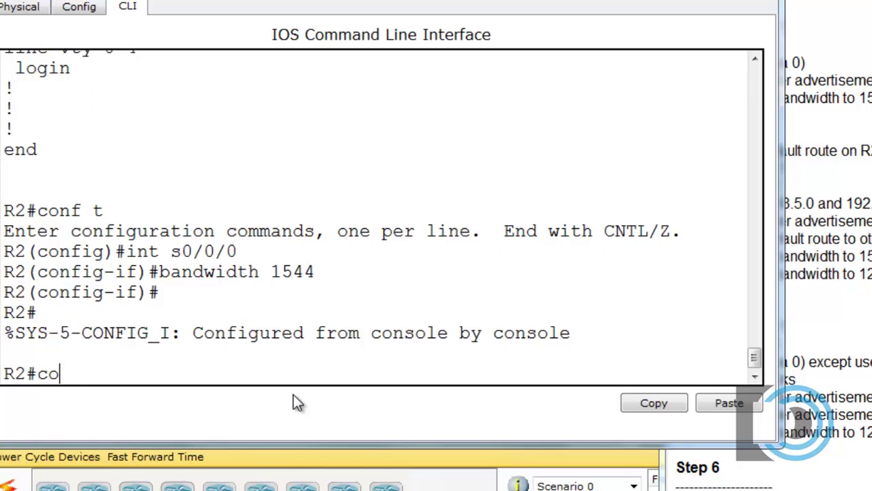
pyautogui.write('py run start')
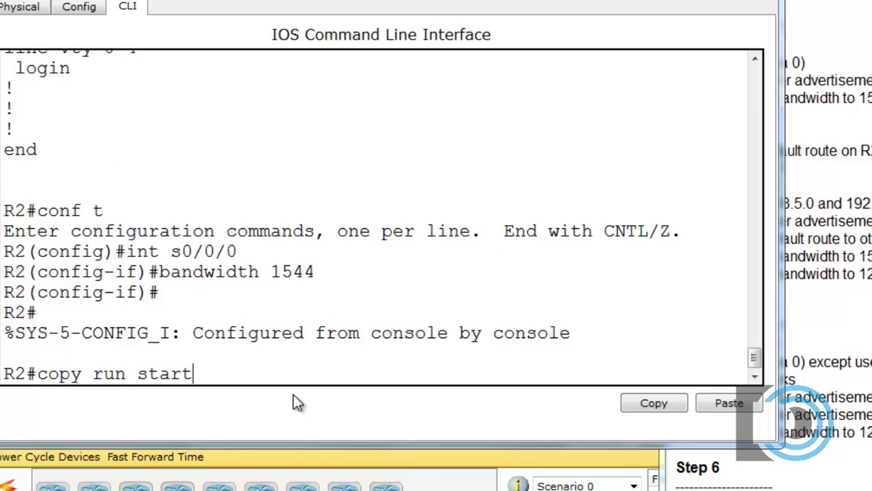
pyautogui.press('Return')
pyautogui.press('Return')
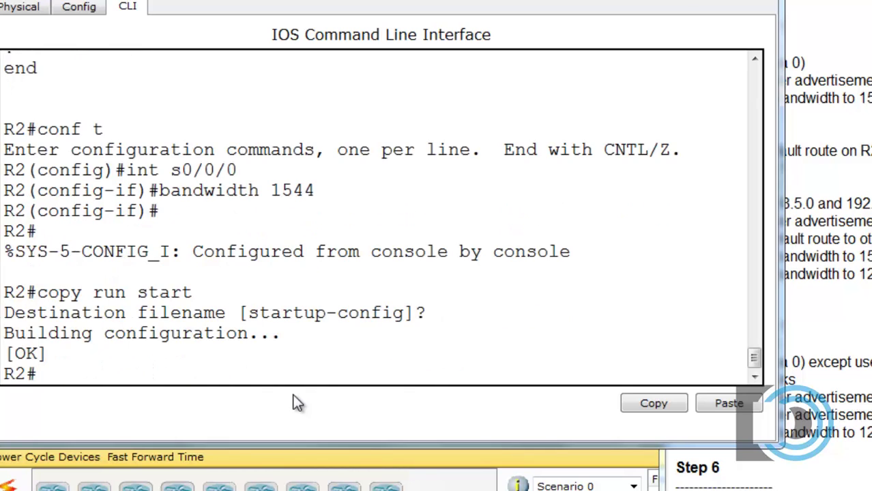
# Step: Display R2's running configuration again and compare its default route entry with the R2 requirements in the instructions
pyautogui.write('show run')
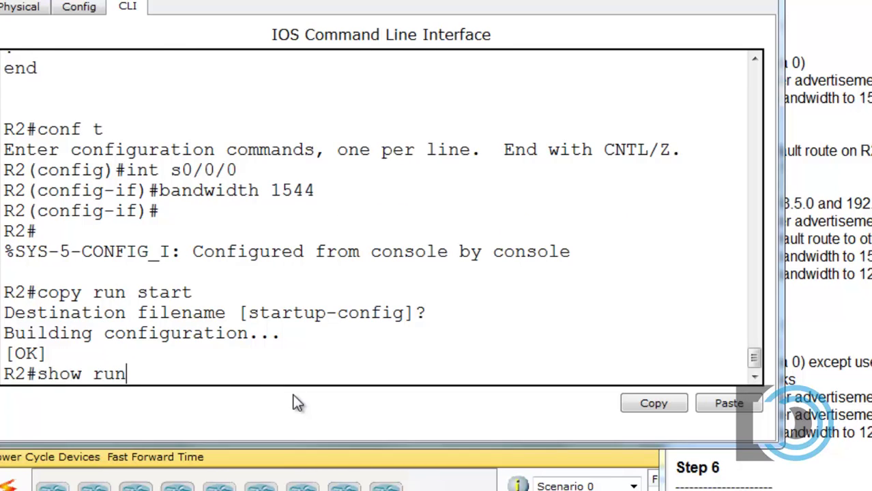
pyautogui.press('Return')
pyautogui.press('space')
pyautogui.press('space')
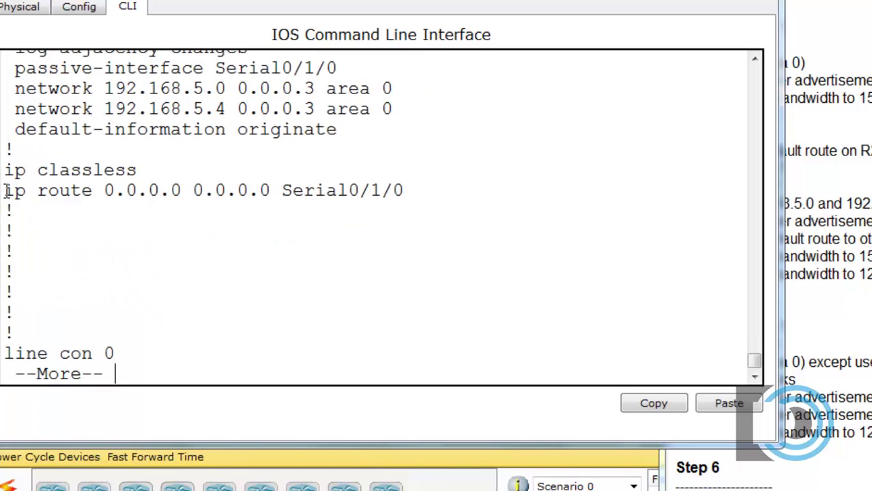
pyautogui.moveTo(5, 188); pyautogui.dragTo(432, 214)
pyautogui.hotkey('alt', 'Tab')
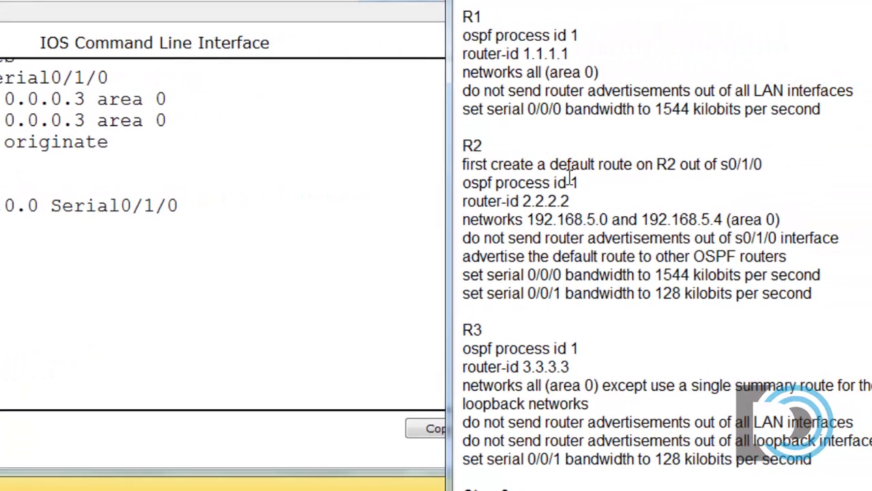